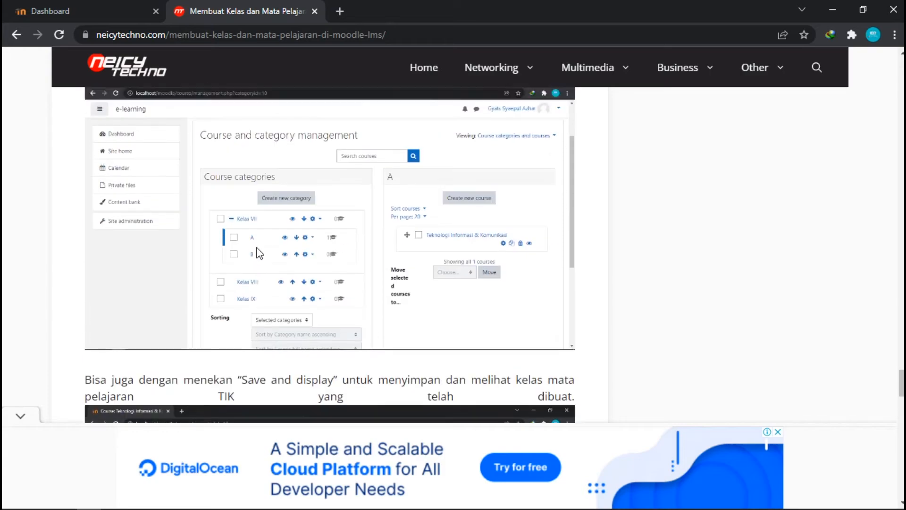
scroll(257, 248, up, 10)
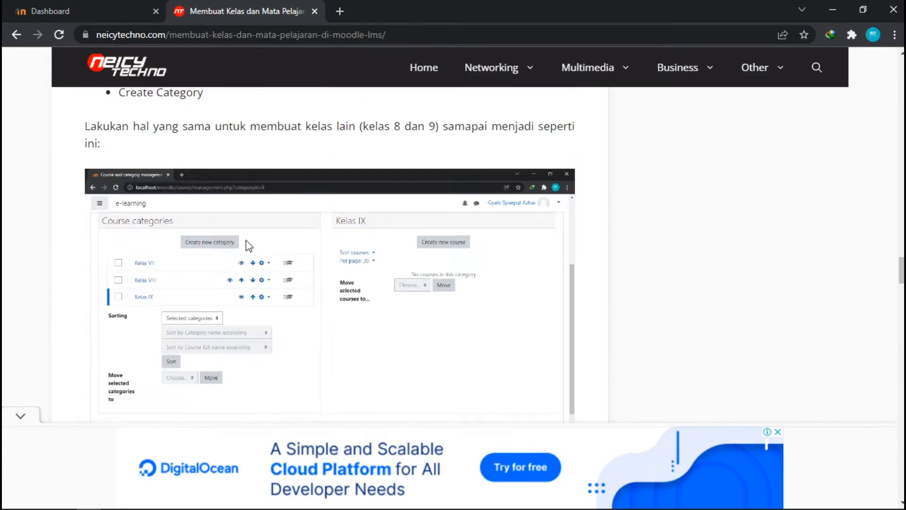
click(94, 5)
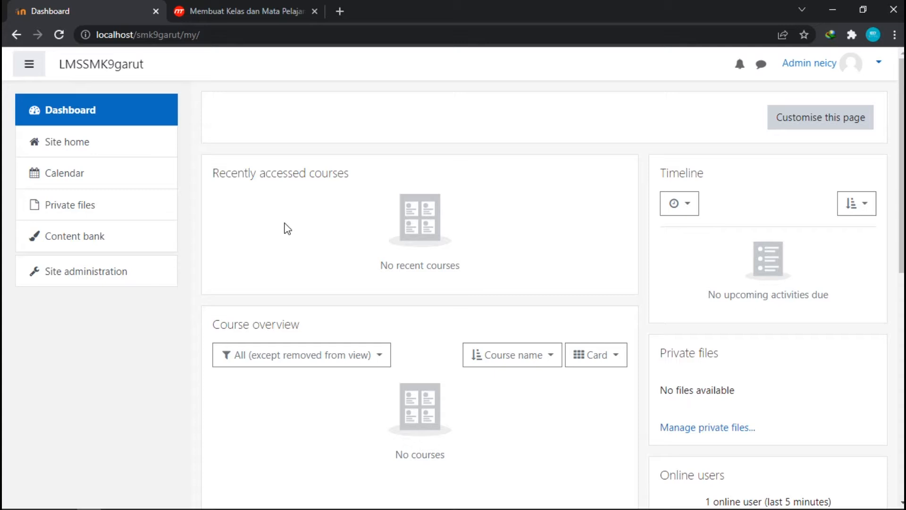
click(89, 271)
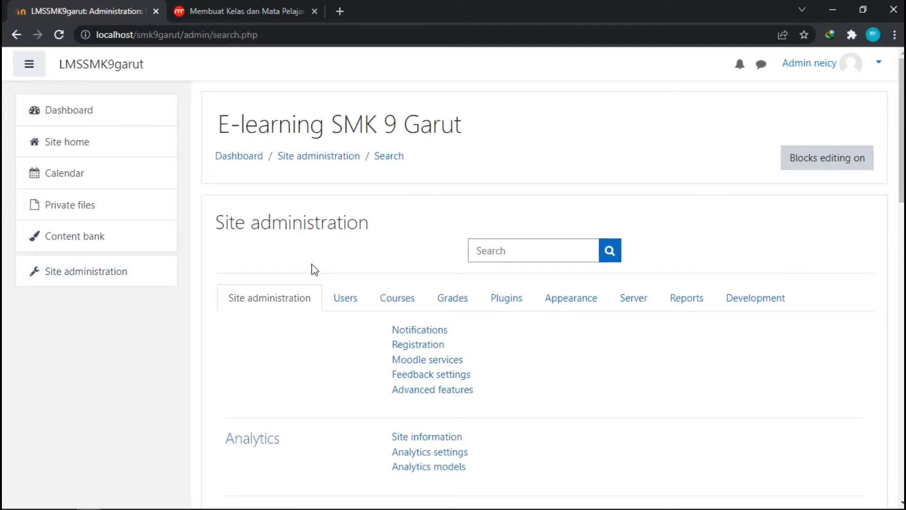
click(408, 300)
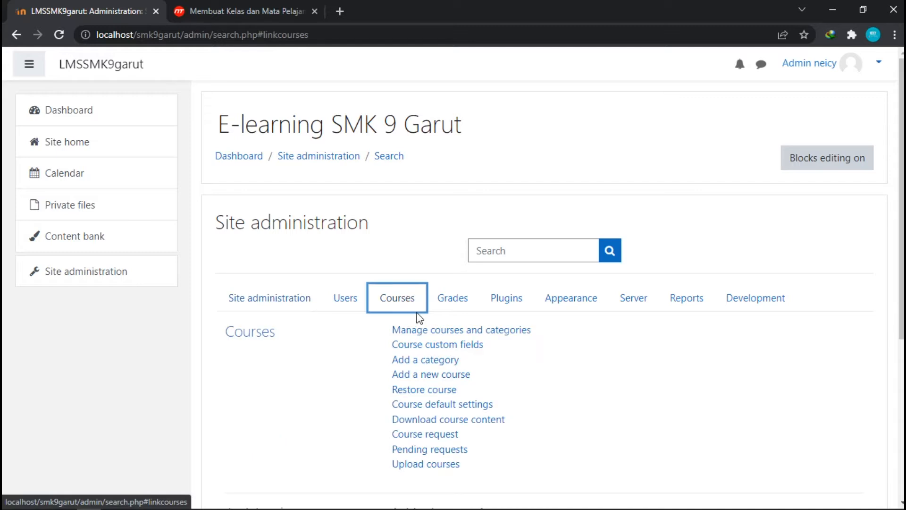
click(514, 337)
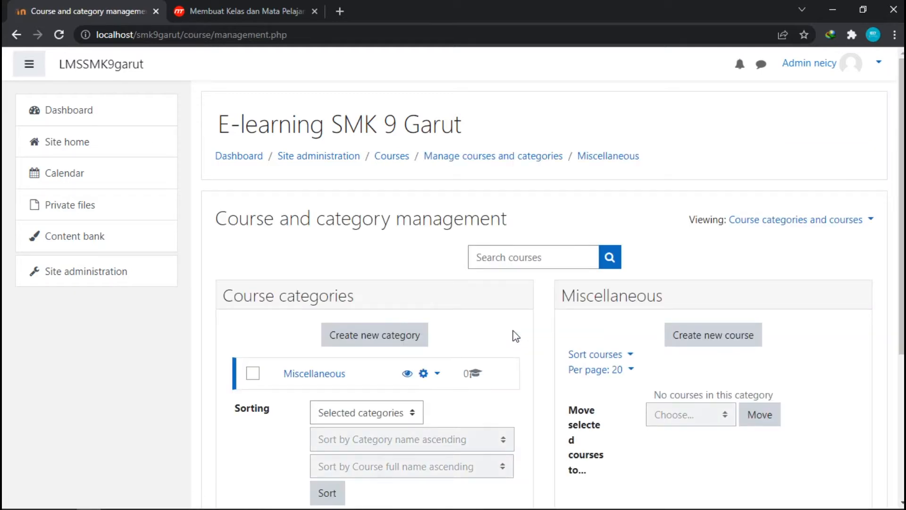
Open Manage courses and categories from the Courses section of site administration.
click(103, 121)
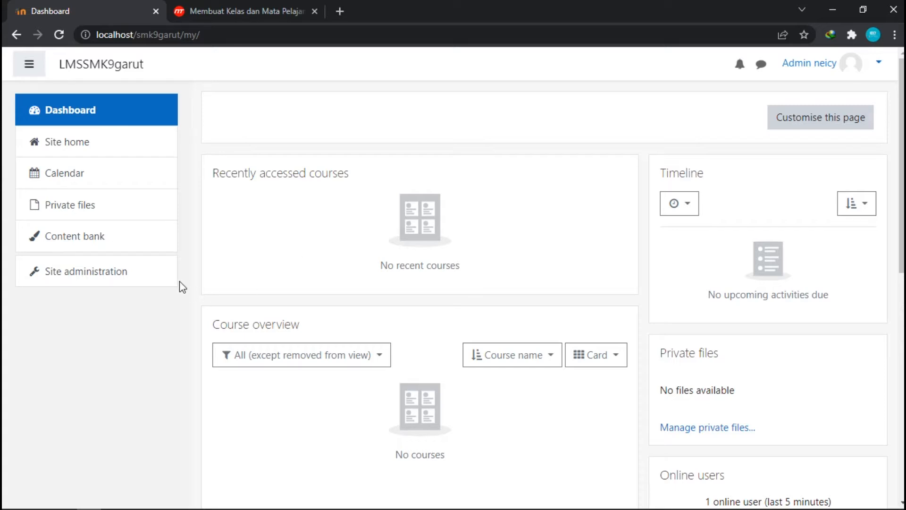
click(135, 276)
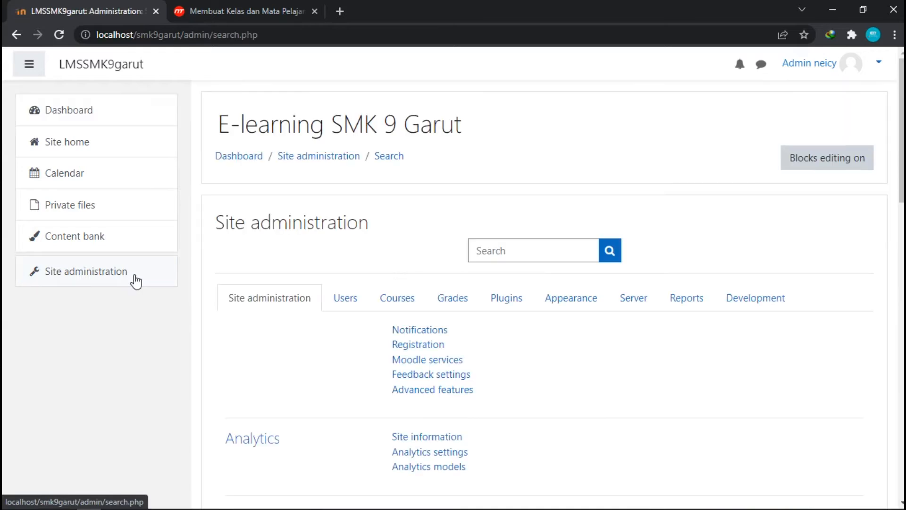
click(395, 307)
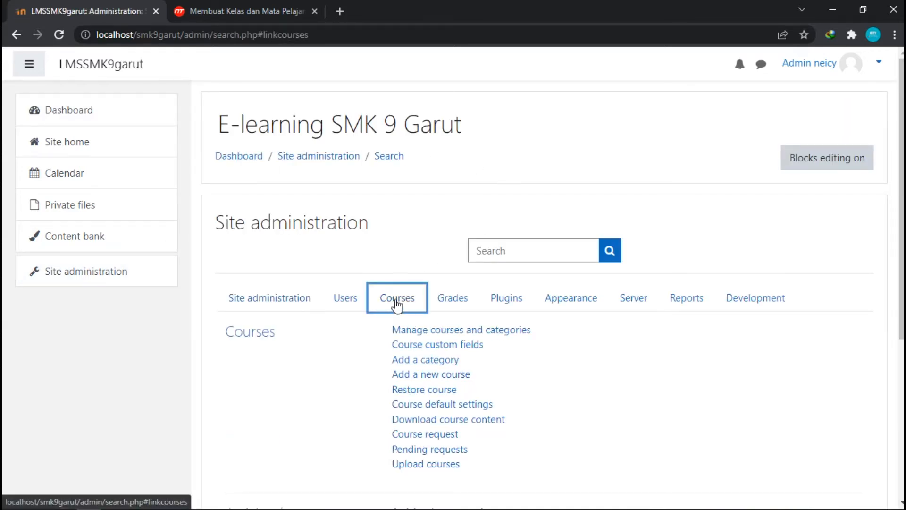
scroll(396, 306, down, 3)
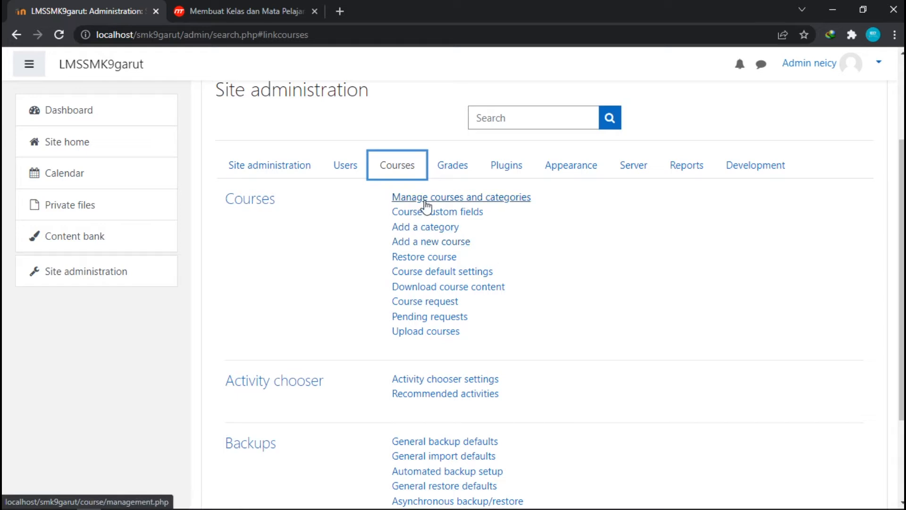
click(493, 203)
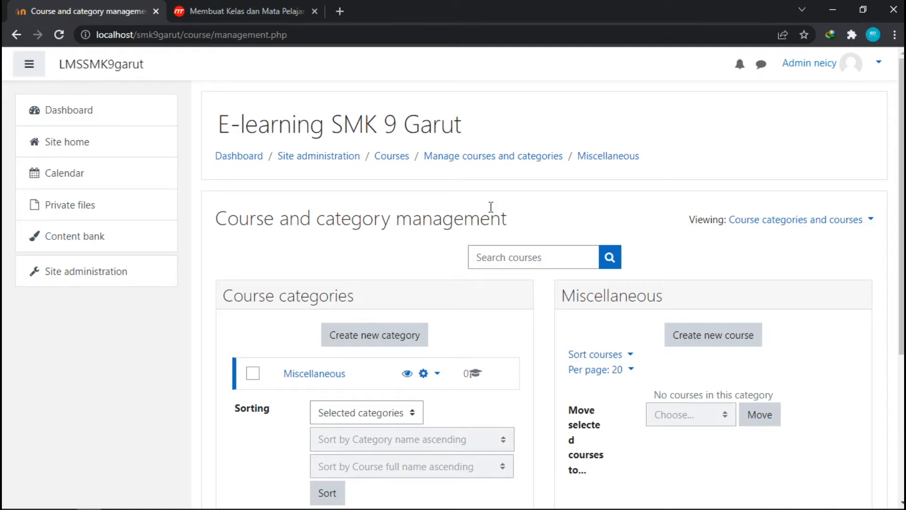
scroll(432, 277, down, 1)
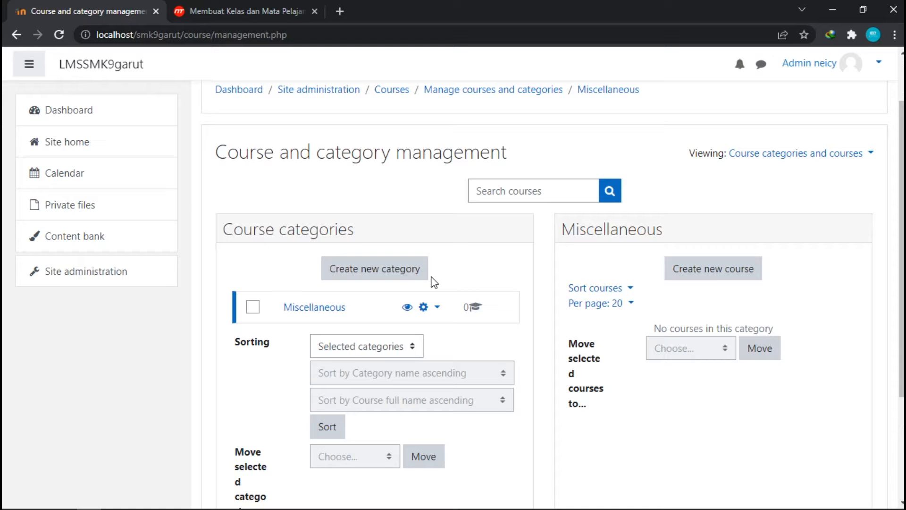
scroll(460, 304, up, 2)
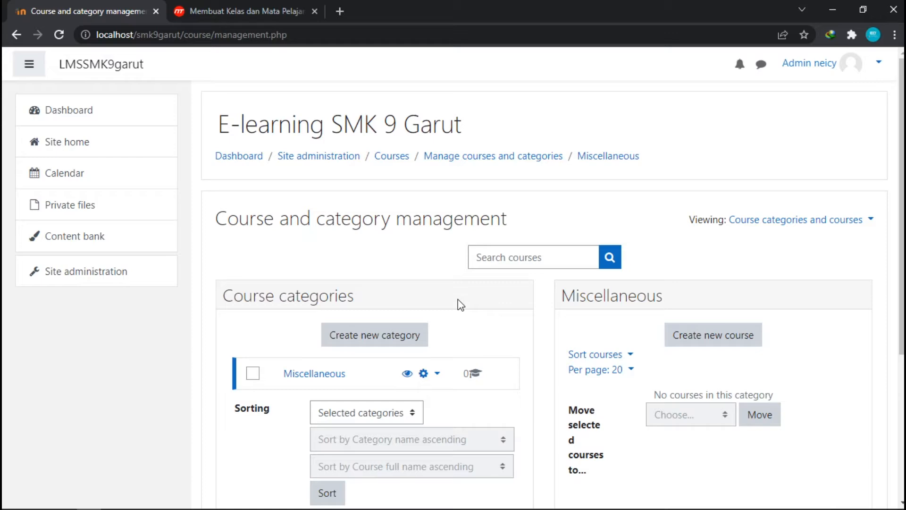
Read the tutorial's instructions for creating class categories in the other browser tab.
click(248, 11)
scroll(406, 239, down, 5)
scroll(362, 245, down, 4)
scroll(311, 296, up, 7)
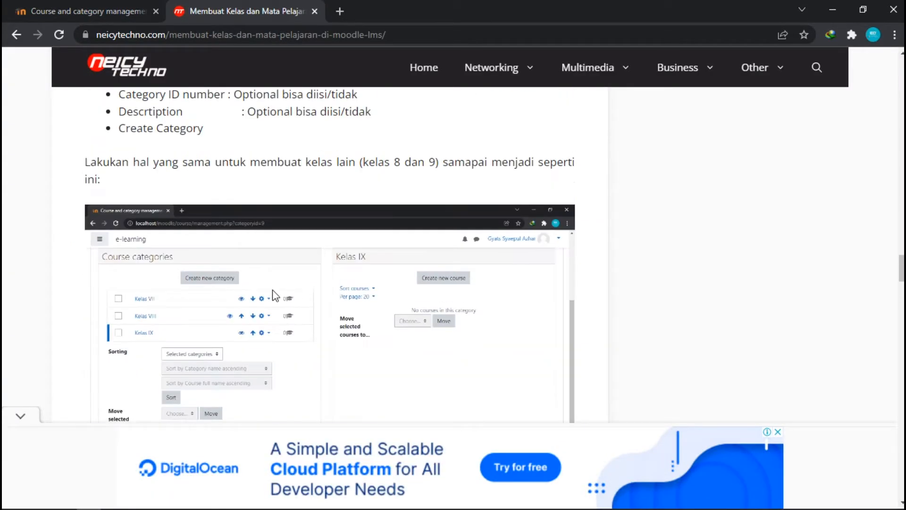
scroll(188, 269, down, 3)
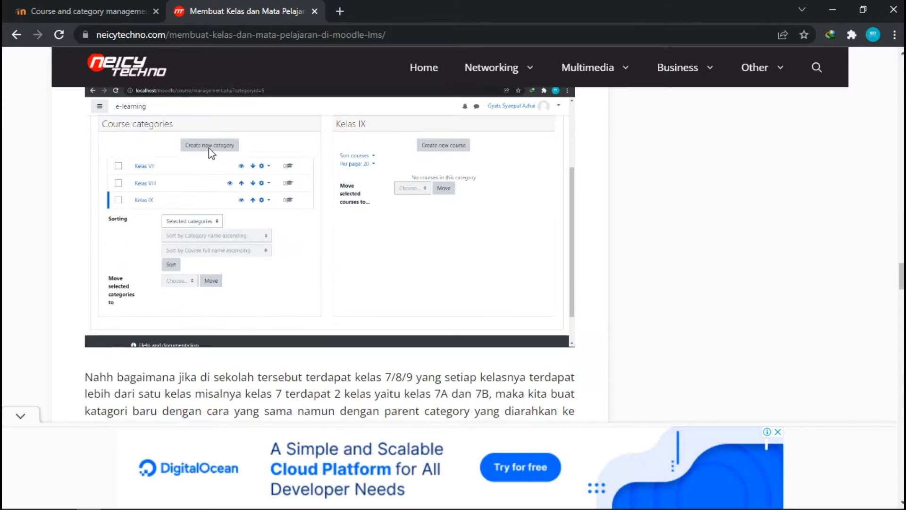
scroll(198, 246, up, 2)
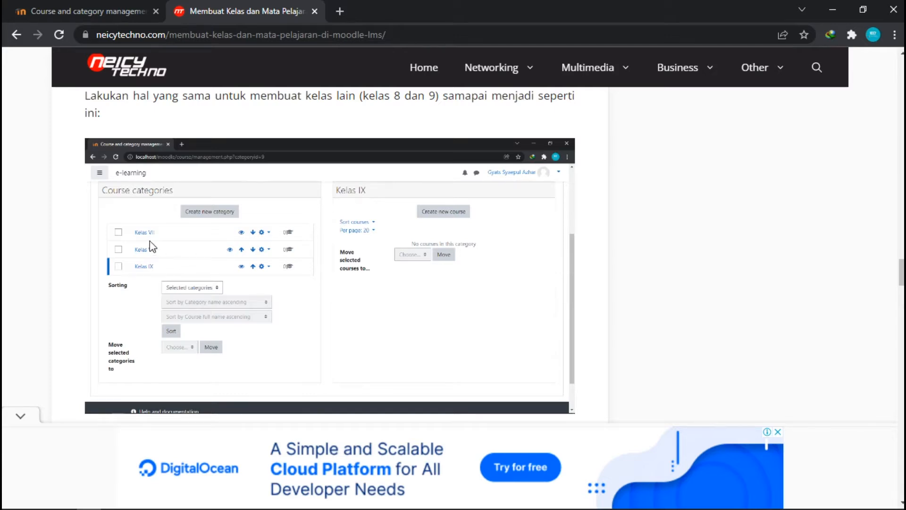
scroll(149, 240, down, 5)
scroll(178, 258, down, 2)
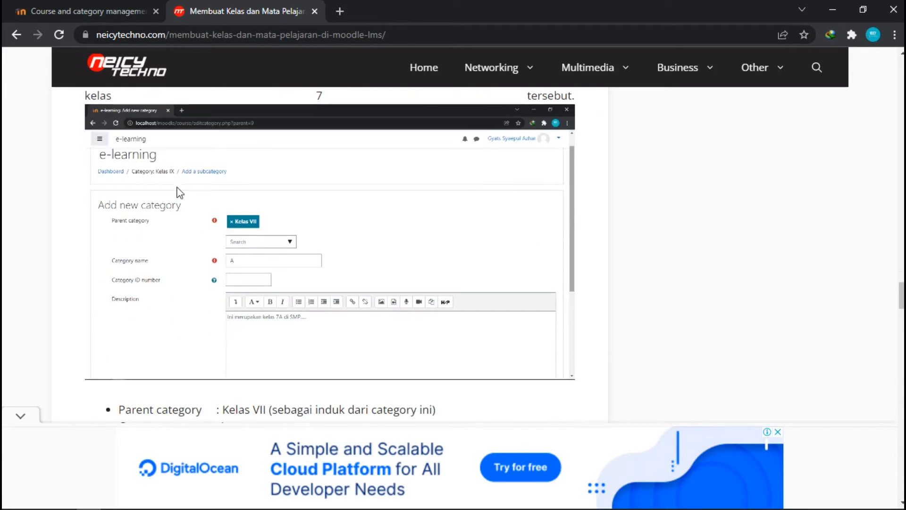
Return to the course management page and open the form to create a new category.
click(127, 7)
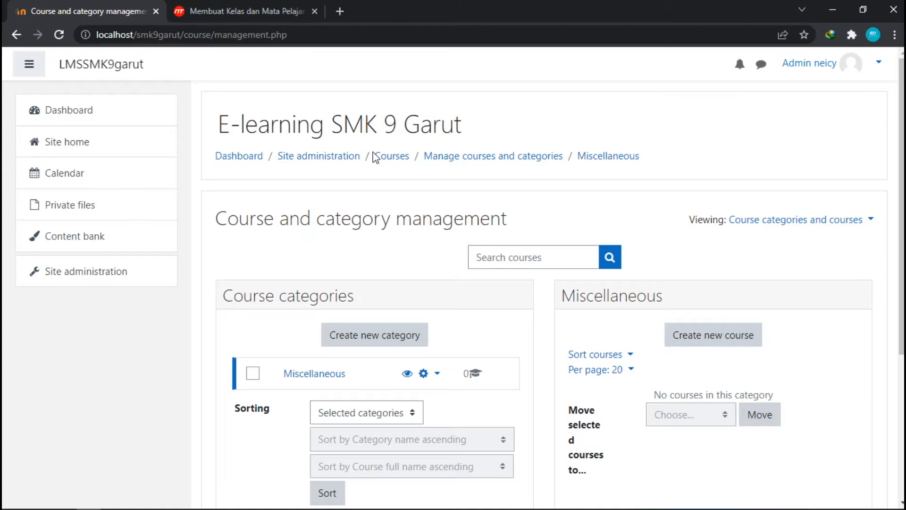
scroll(396, 160, down, 3)
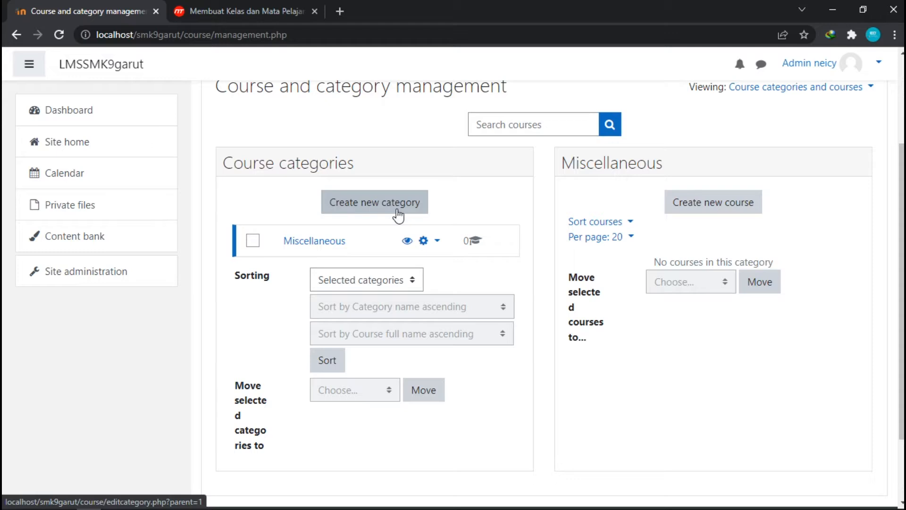
scroll(415, 160, up, 3)
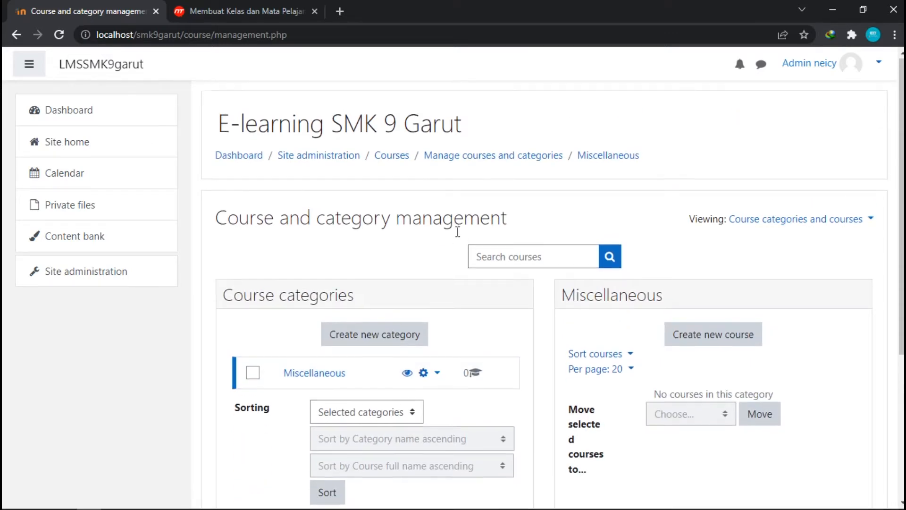
scroll(459, 231, down, 2)
click(384, 278)
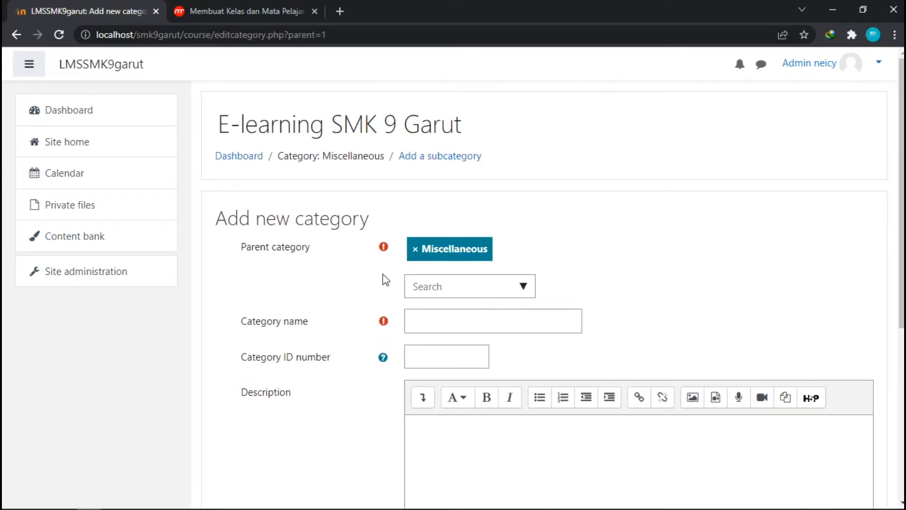
Replace the parent category Miscellaneous with Top.
click(425, 255)
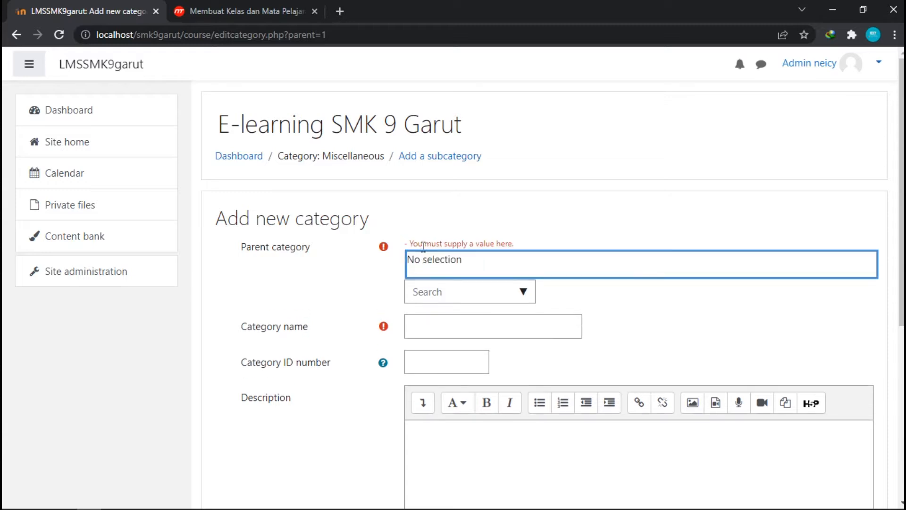
scroll(467, 246, down, 3)
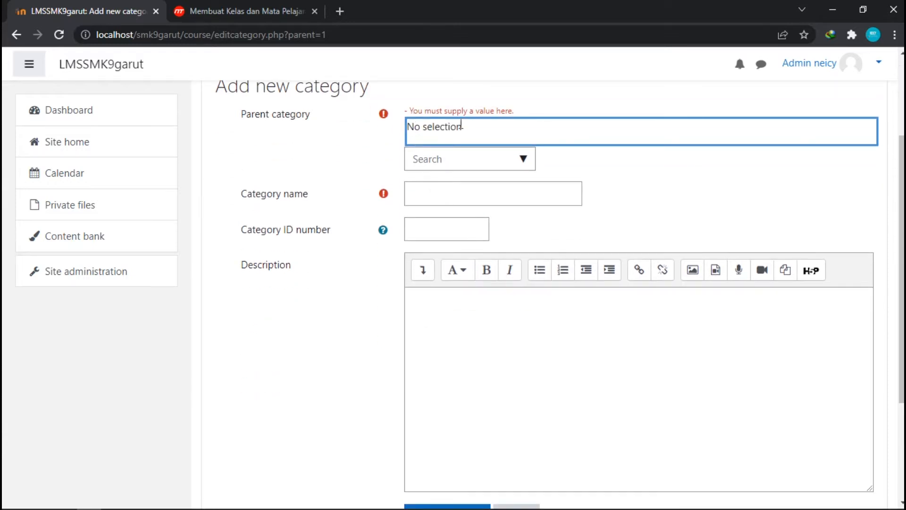
click(521, 159)
click(520, 159)
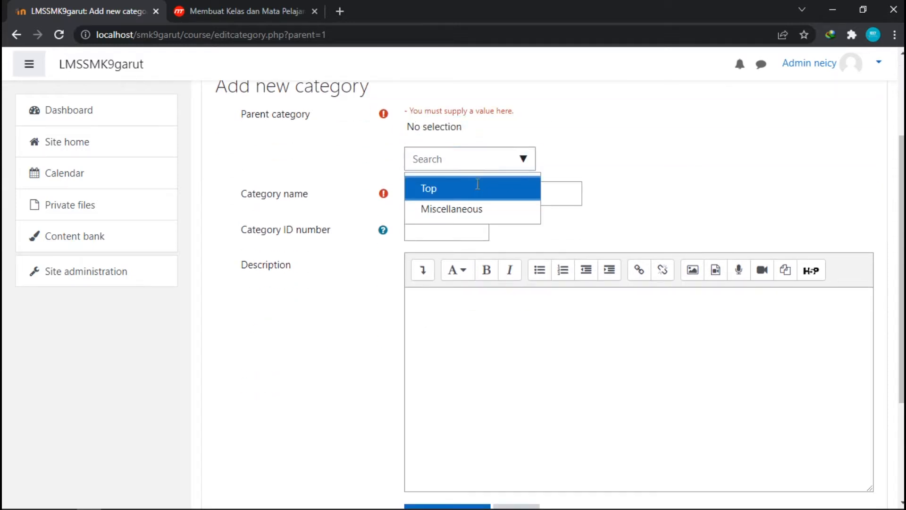
click(478, 185)
scroll(478, 184, up, 3)
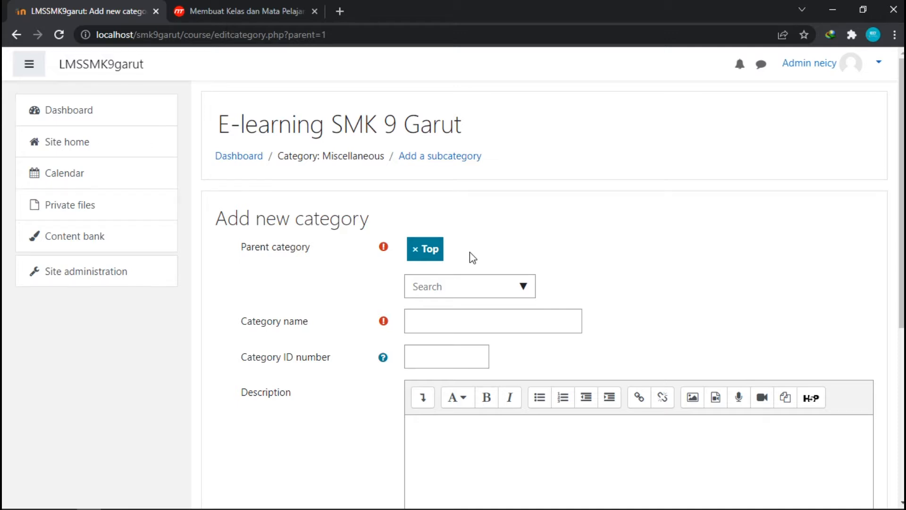
scroll(472, 255, down, 2)
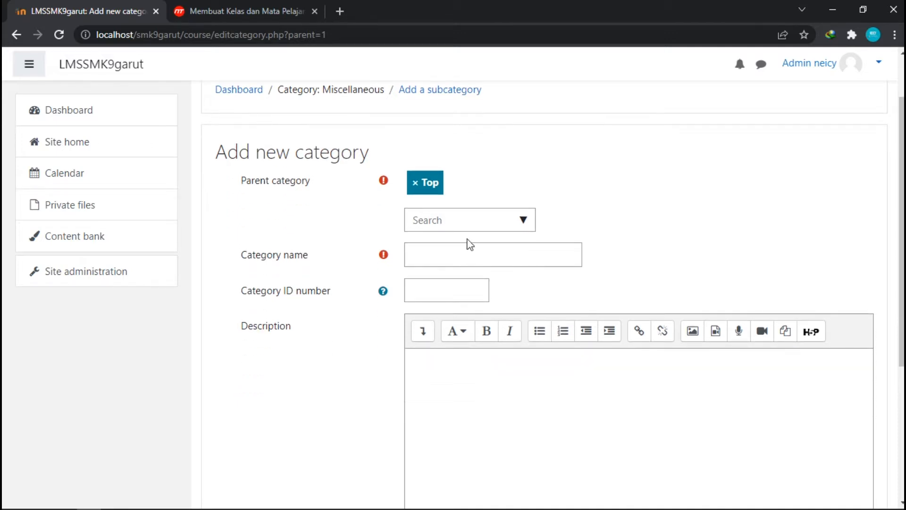
scroll(357, 246, down, 2)
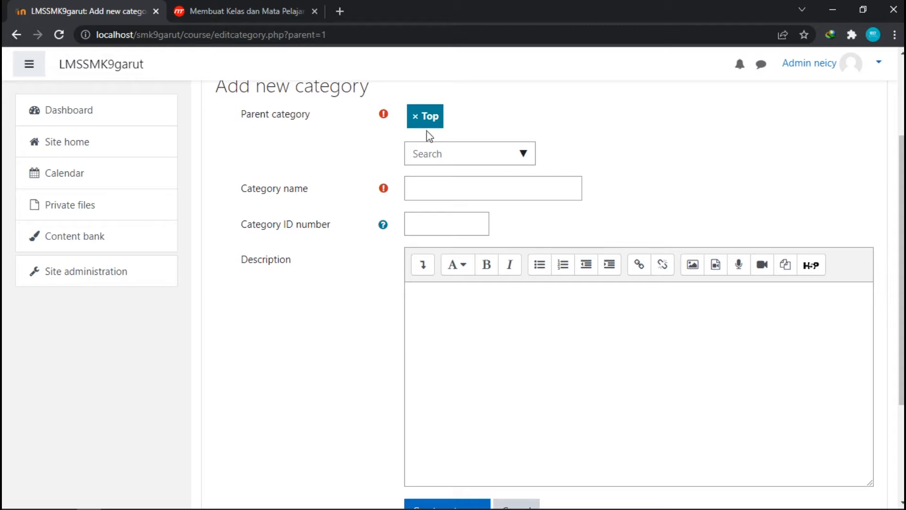
click(526, 161)
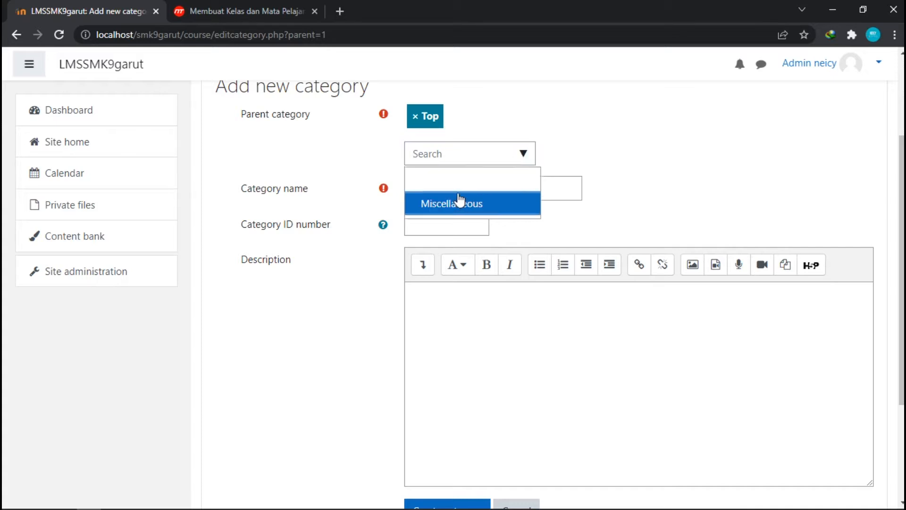
click(460, 203)
click(524, 155)
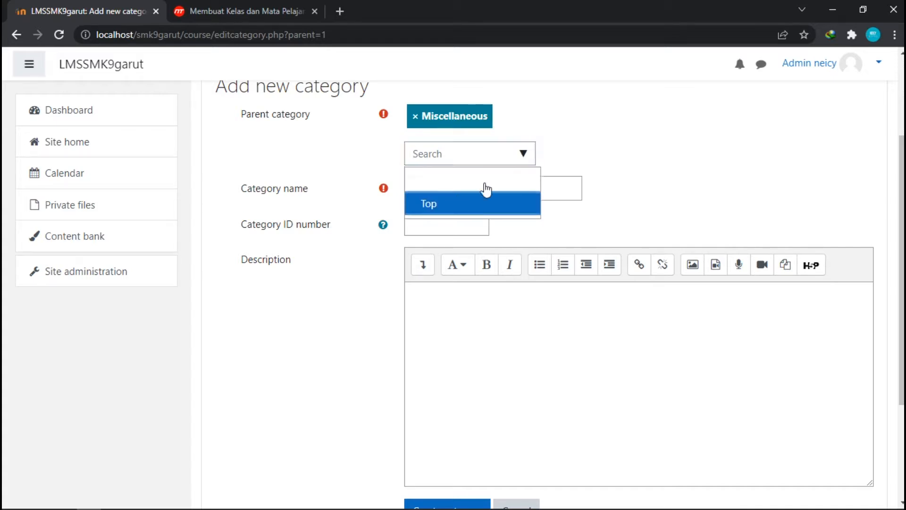
click(460, 203)
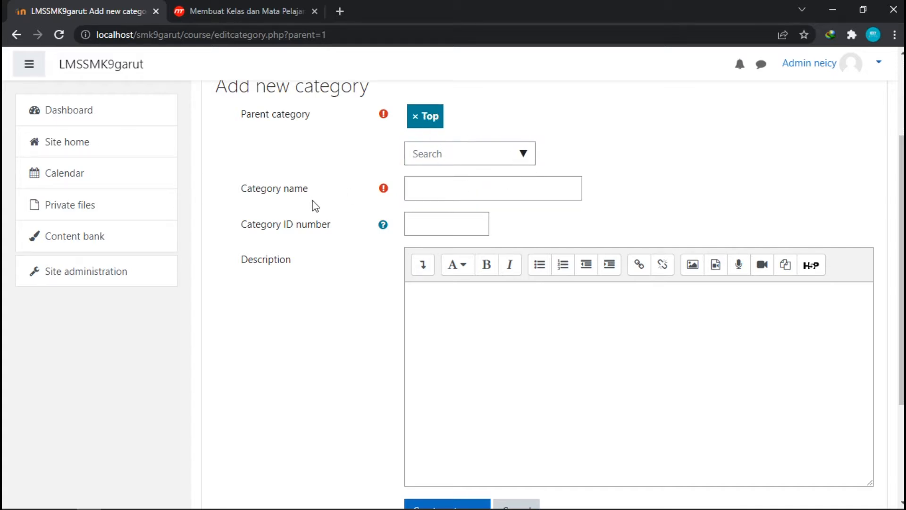
Name the new category Kelas X and create it.
click(453, 192)
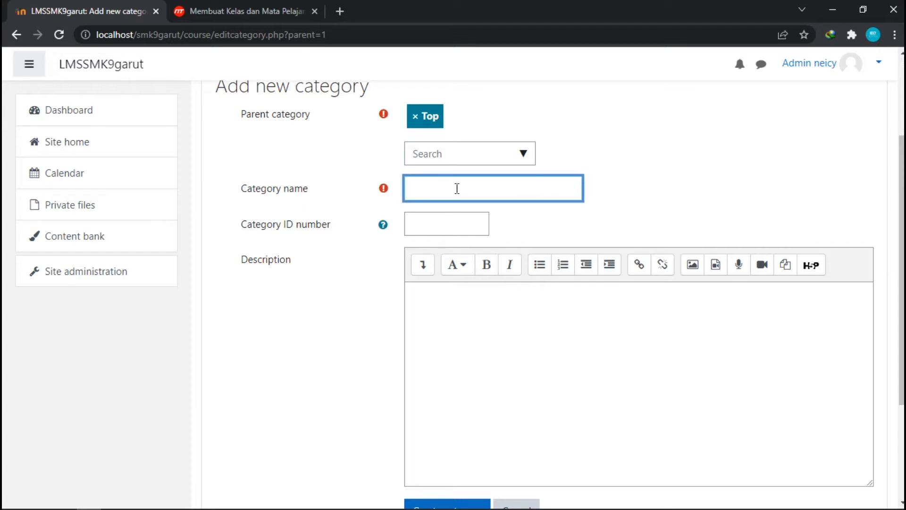
text(Kelas X)
scroll(459, 179, down, 3)
scroll(394, 160, up, 1)
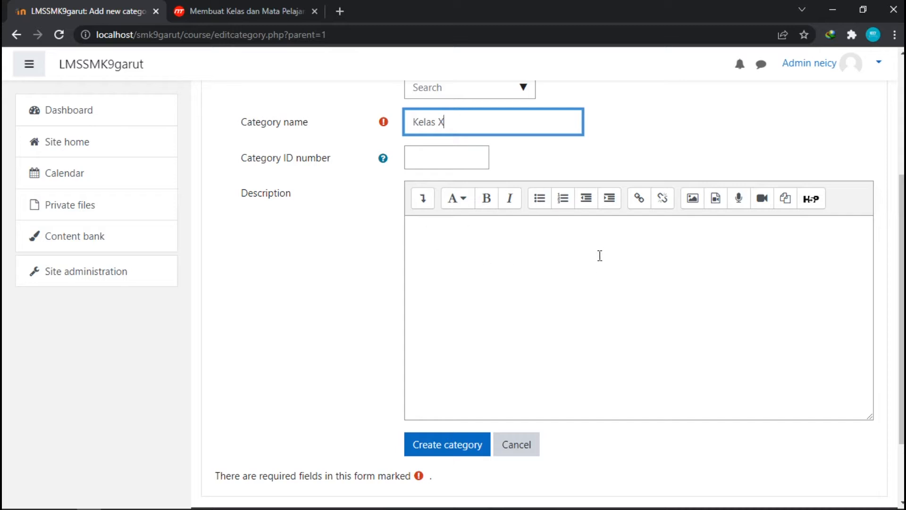
scroll(538, 267, up, 1)
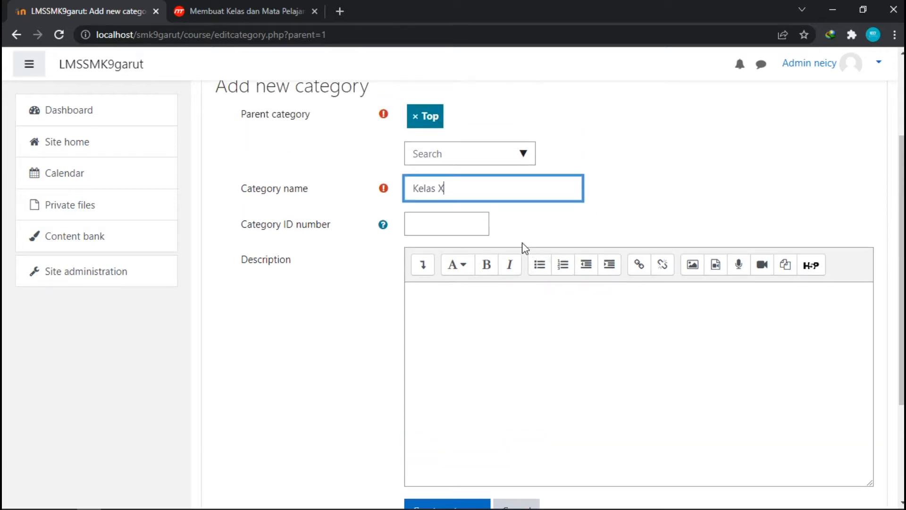
scroll(522, 242, up, 1)
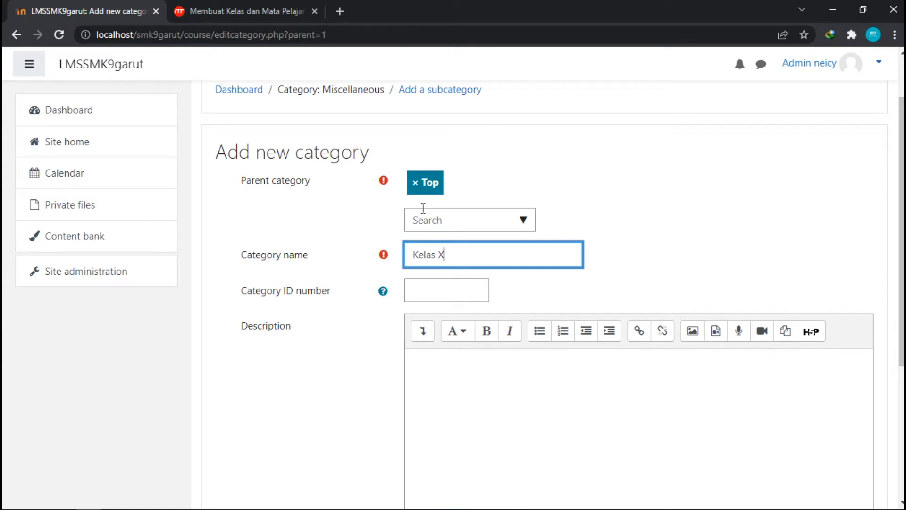
scroll(423, 208, down, 5)
click(438, 361)
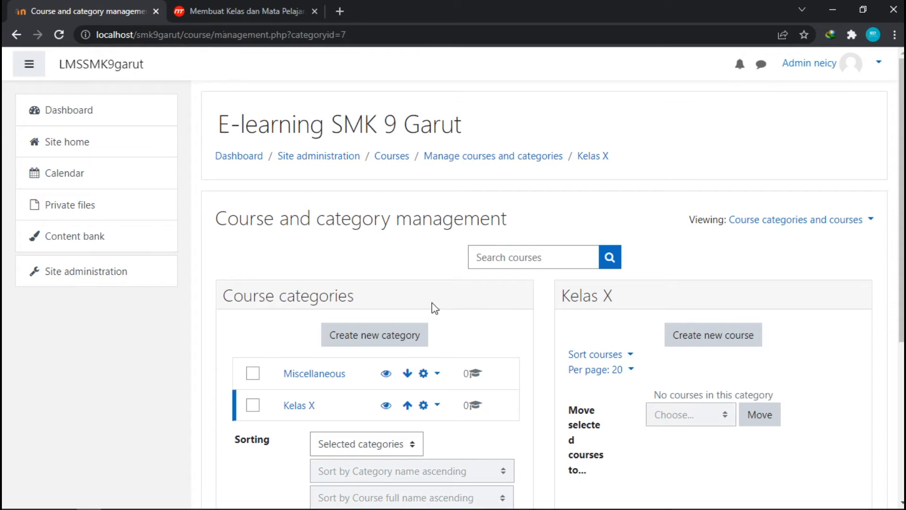
scroll(431, 302, down, 4)
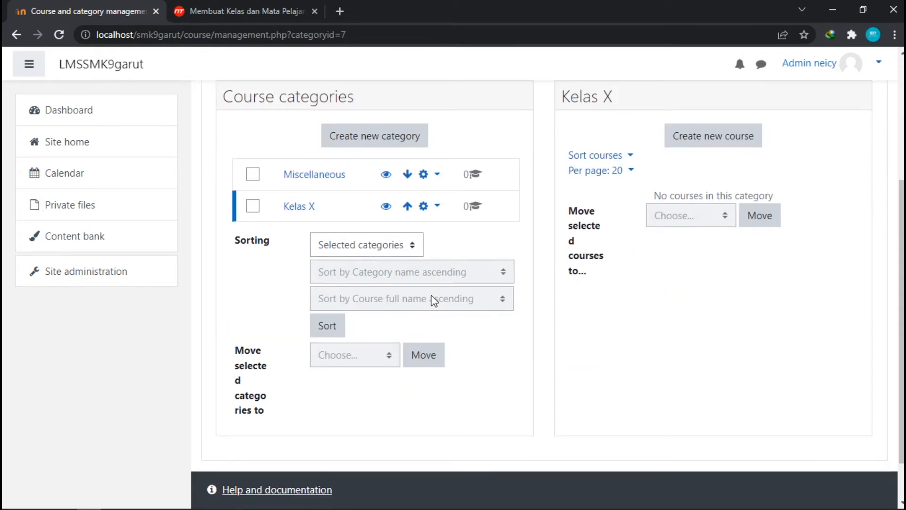
Open a new category form and set its parent category to Top.
click(403, 139)
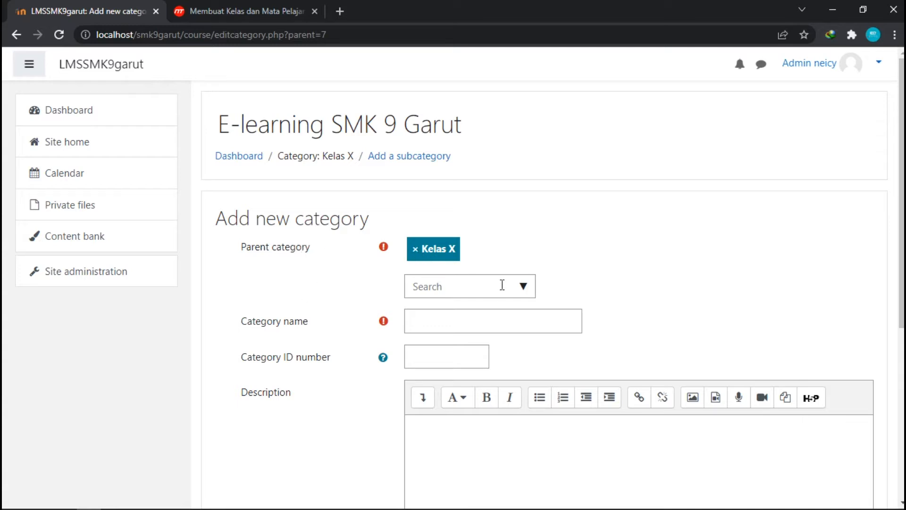
click(523, 286)
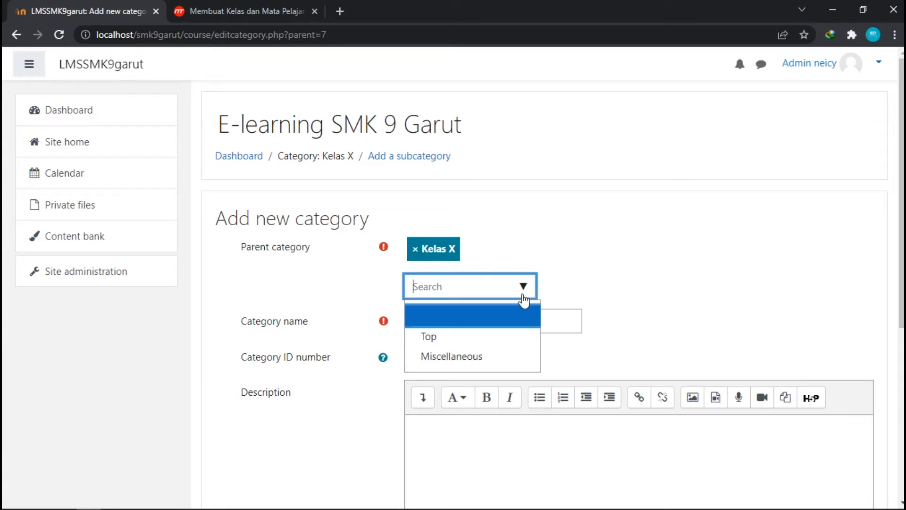
click(462, 339)
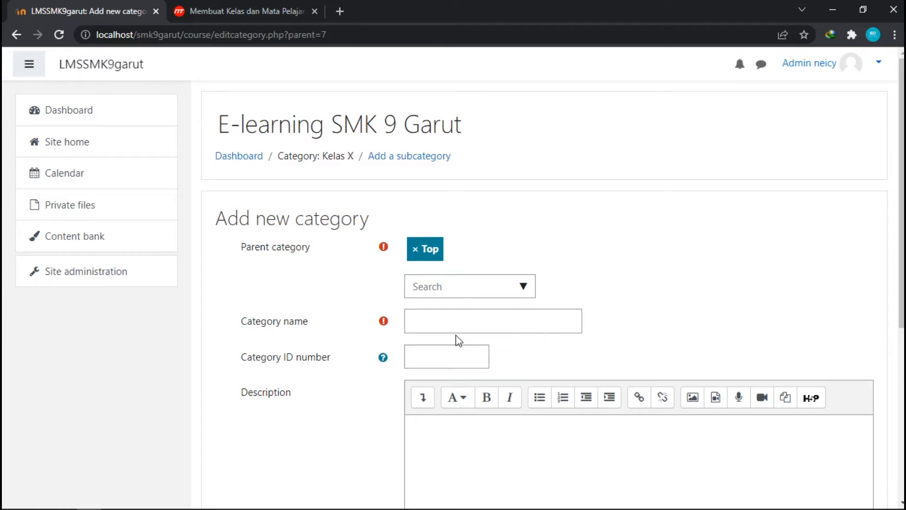
Name the new category Kelas XI and create it.
click(429, 329)
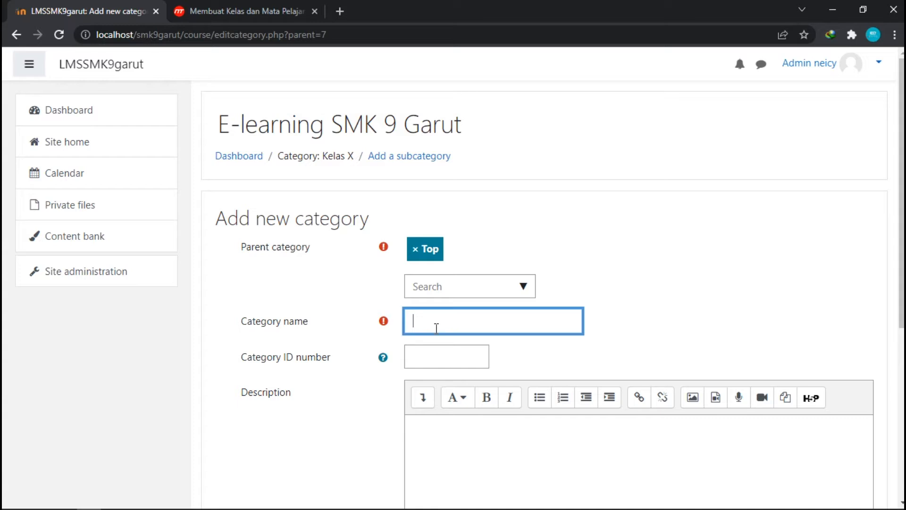
text(Kelas XI)
scroll(434, 325, down, 6)
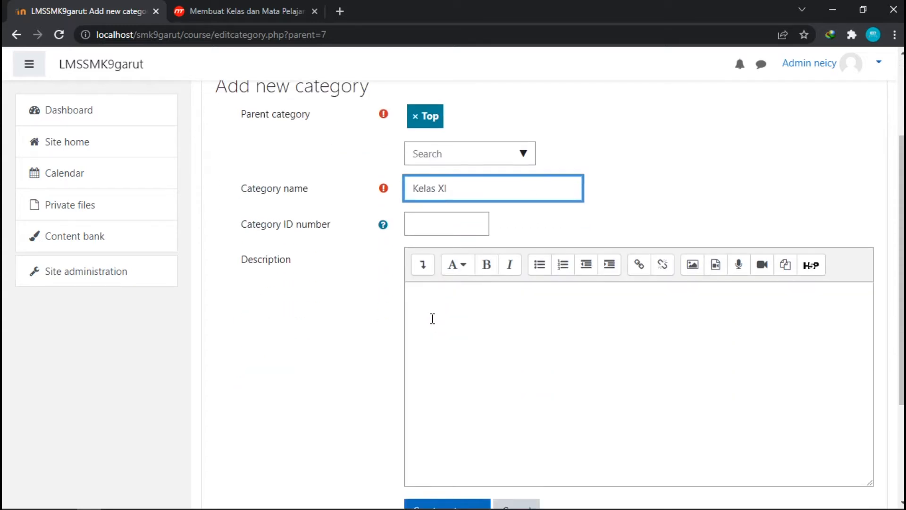
click(471, 366)
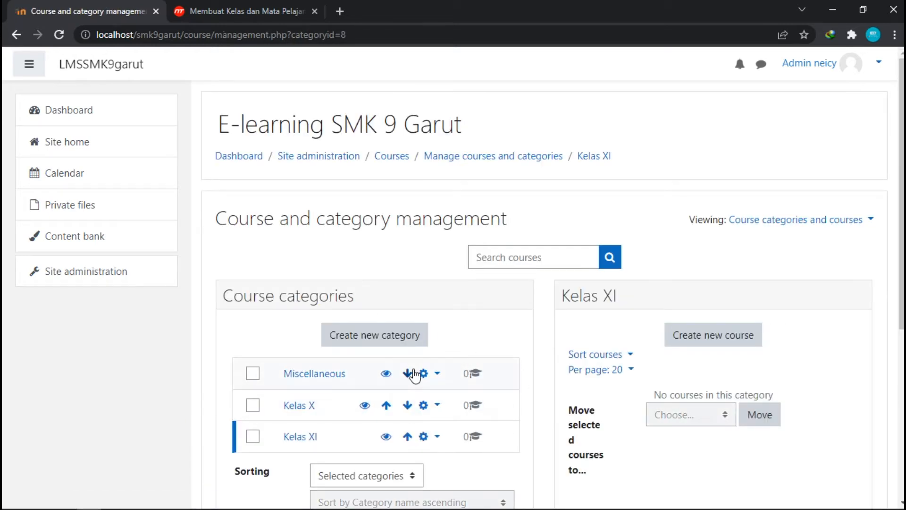
Open another new category form and replace the parent Kelas XI with Kelas X.
scroll(411, 373, down, 3)
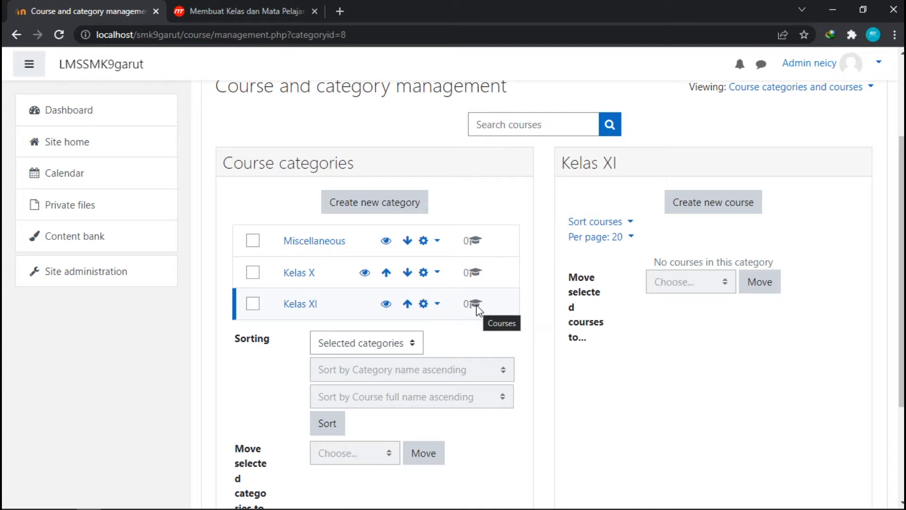
click(407, 210)
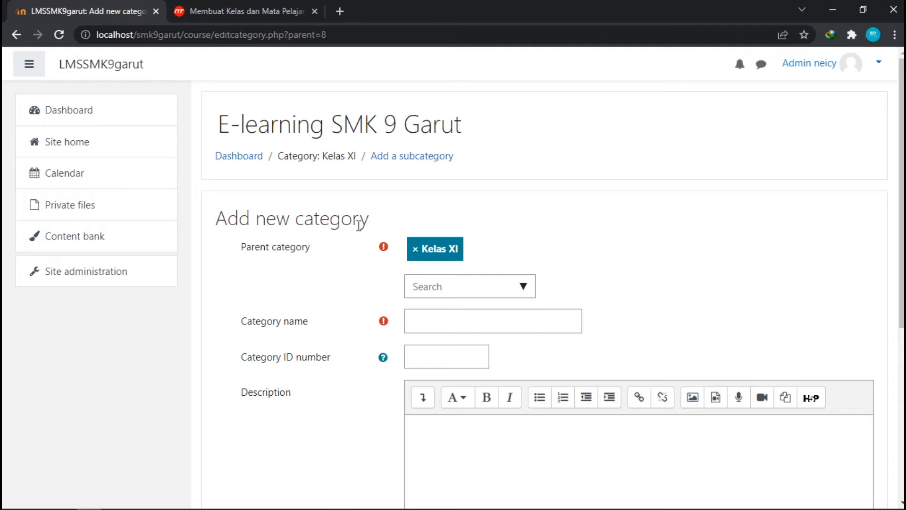
click(415, 249)
click(522, 290)
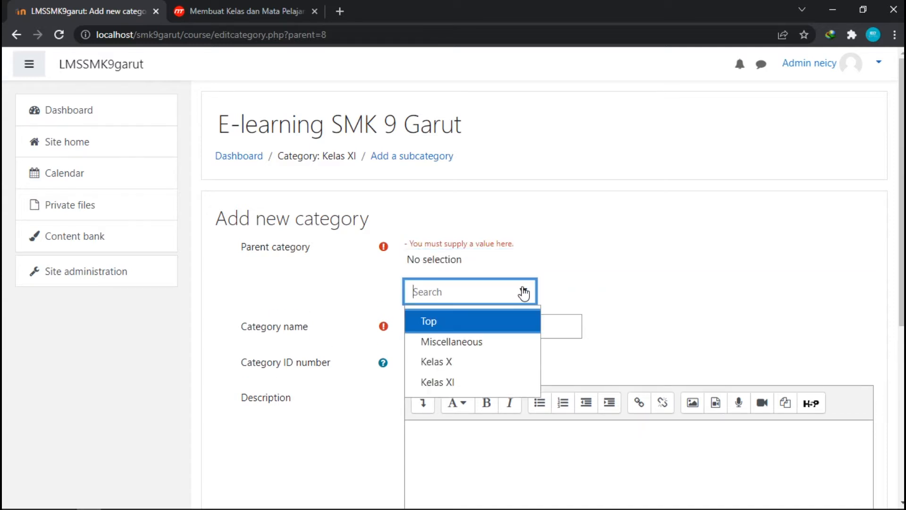
click(461, 361)
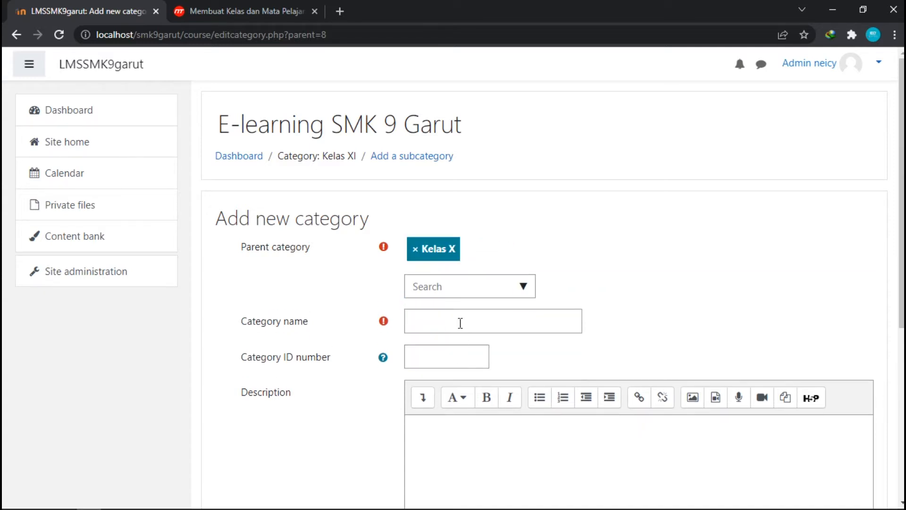
Name the new category Teknik Komputer & Jaringan.
scroll(459, 289, down, 1)
click(480, 261)
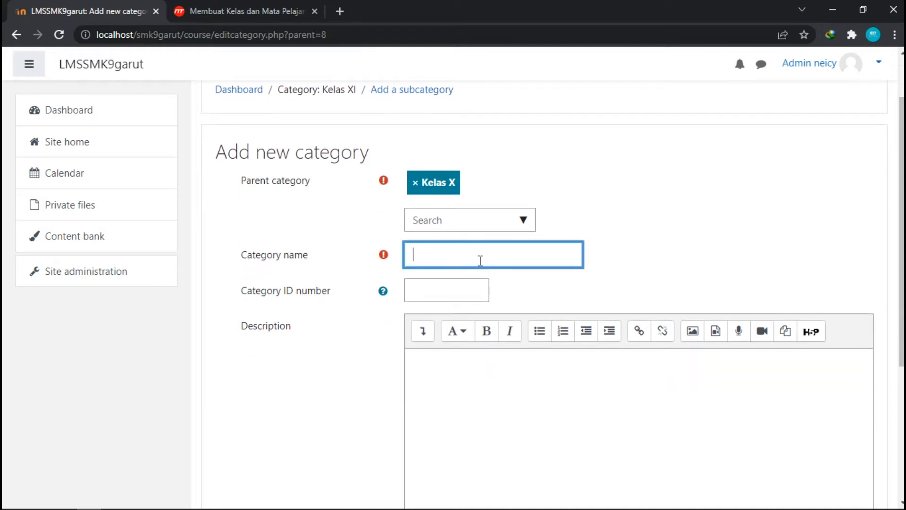
text(Teknik Komputer & Jaringan)
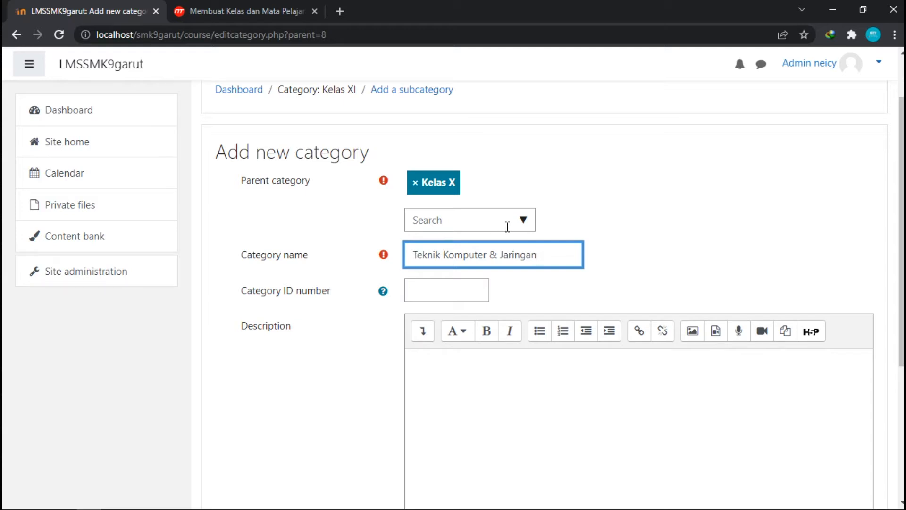
Reselect Kelas X as the parent category and create the Teknik Komputer & Jaringan category.
click(525, 222)
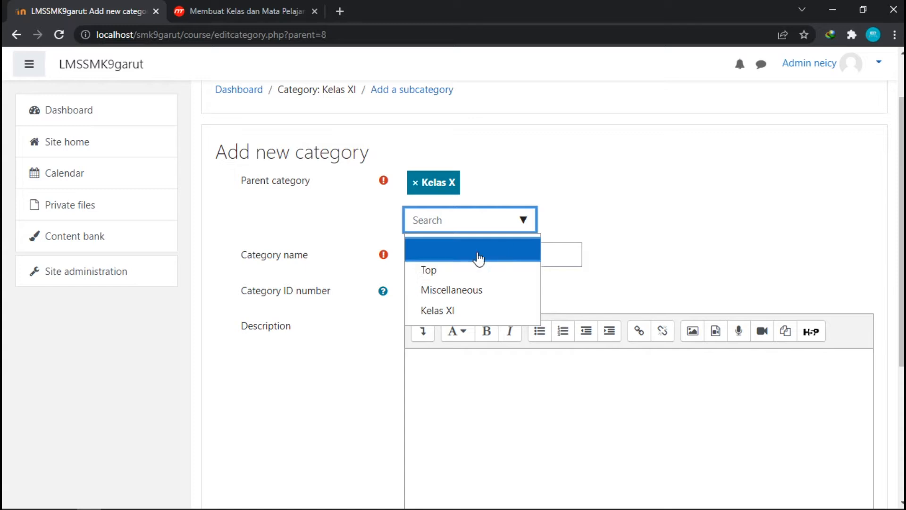
click(479, 259)
click(523, 226)
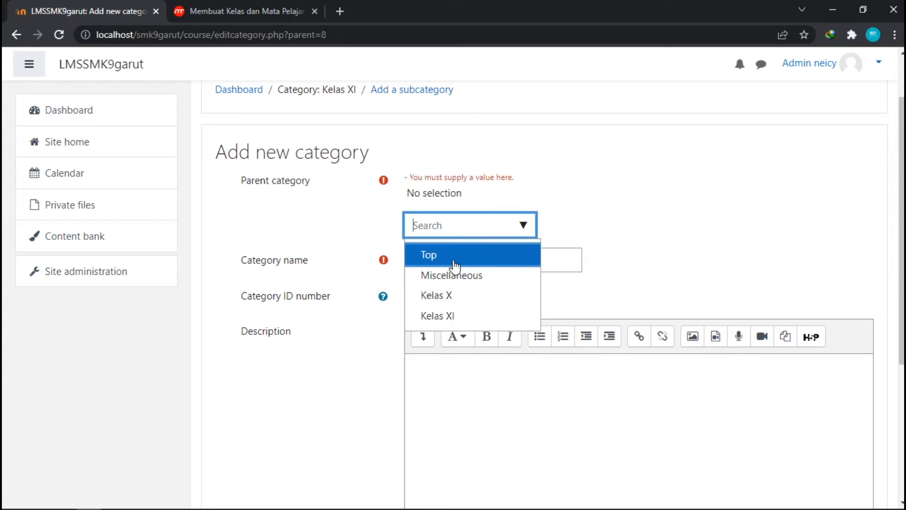
click(455, 296)
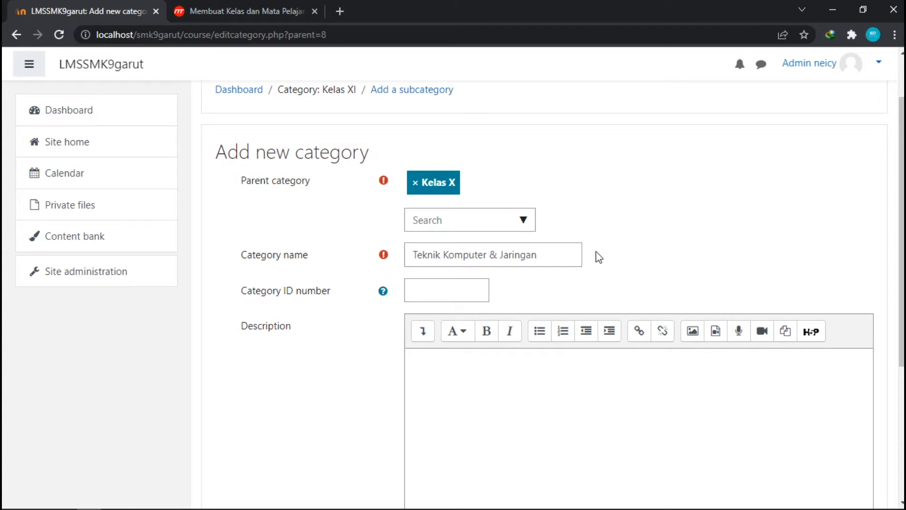
scroll(590, 255, down, 3)
click(449, 445)
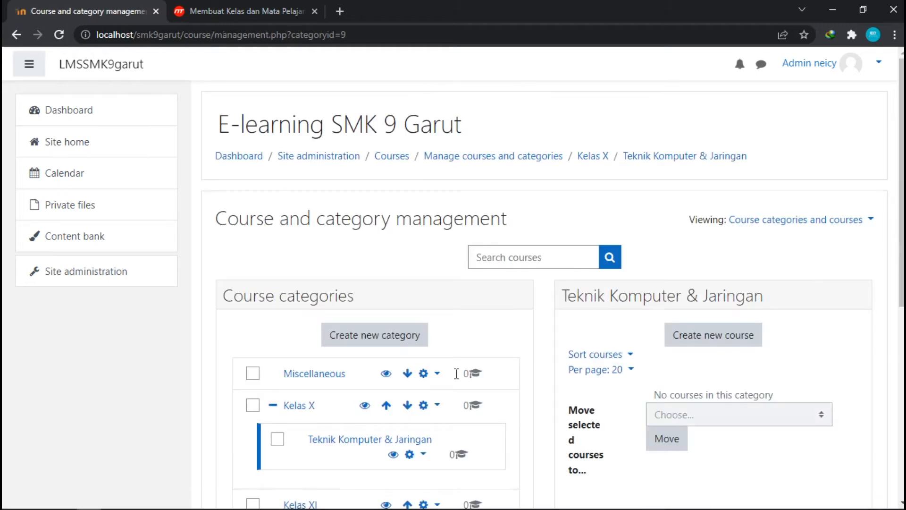
Open a new category form and set its parent category to Kelas XI.
scroll(394, 371, down, 3)
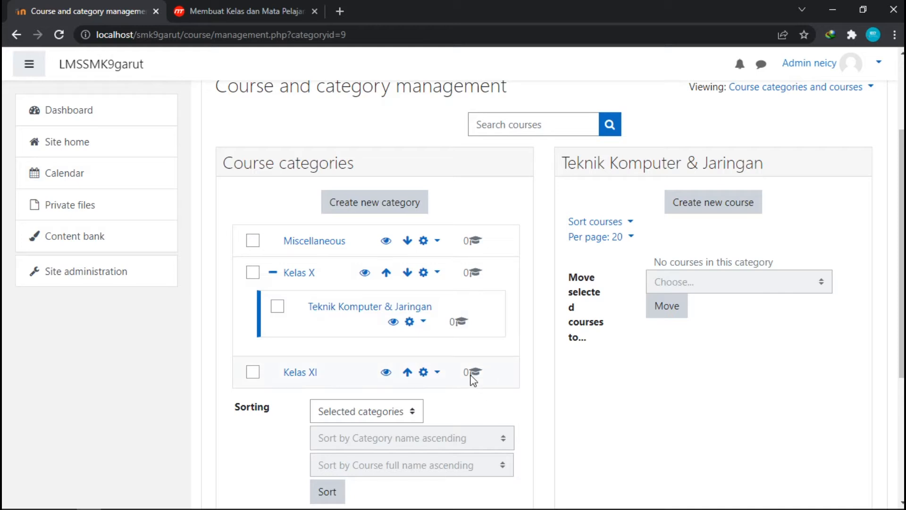
scroll(469, 372, down, 3)
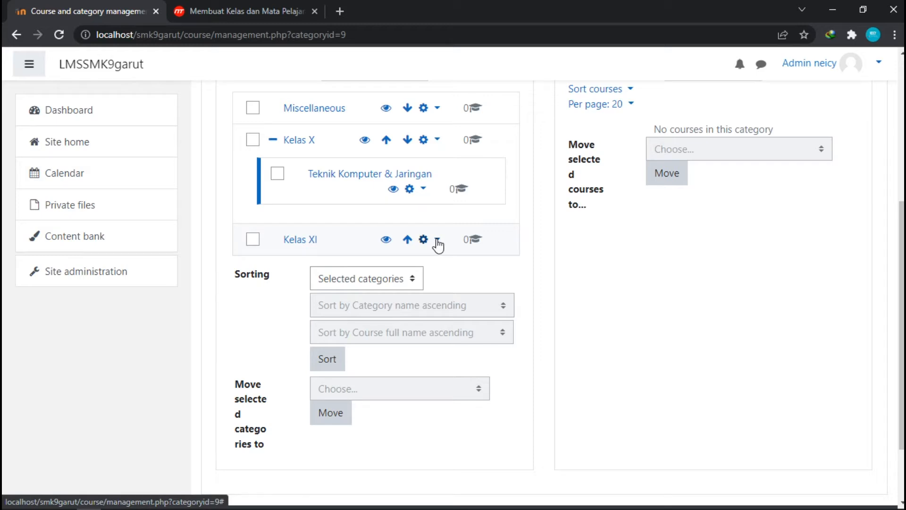
scroll(396, 229, up, 2)
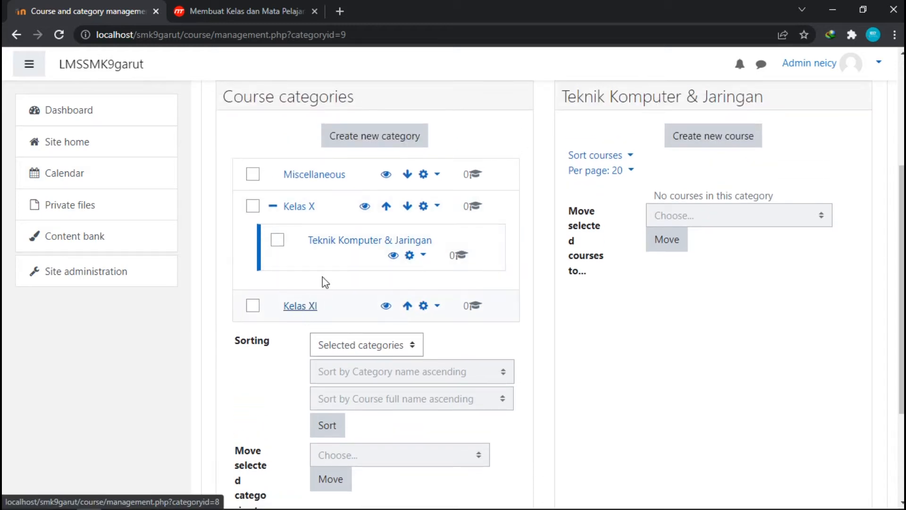
click(395, 146)
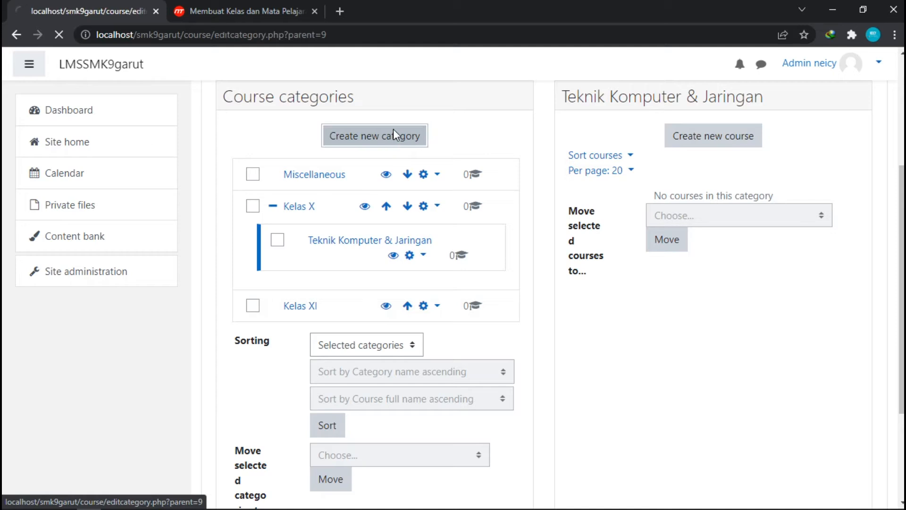
scroll(396, 262, down, 1)
scroll(395, 262, down, 2)
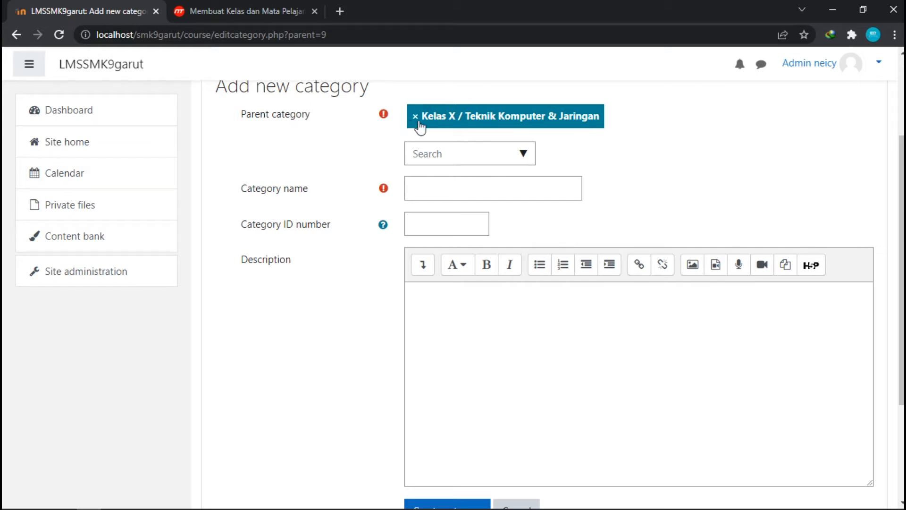
click(524, 154)
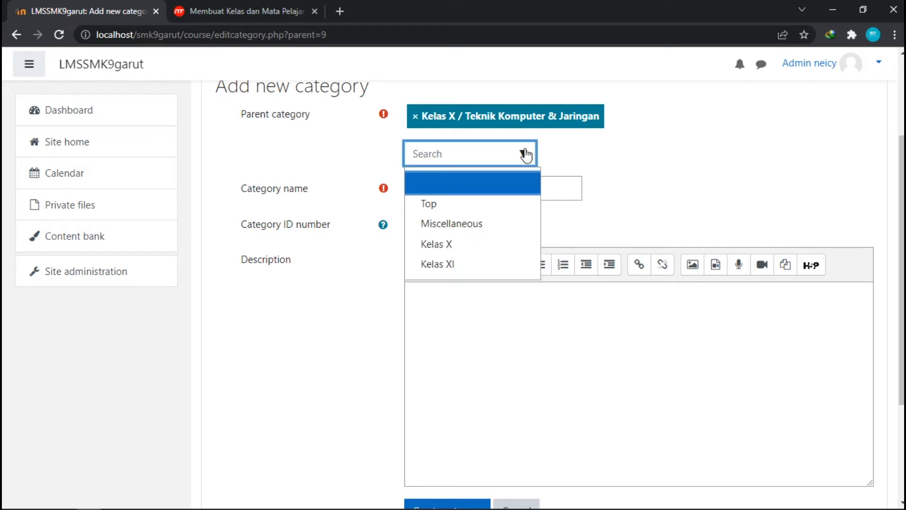
click(470, 265)
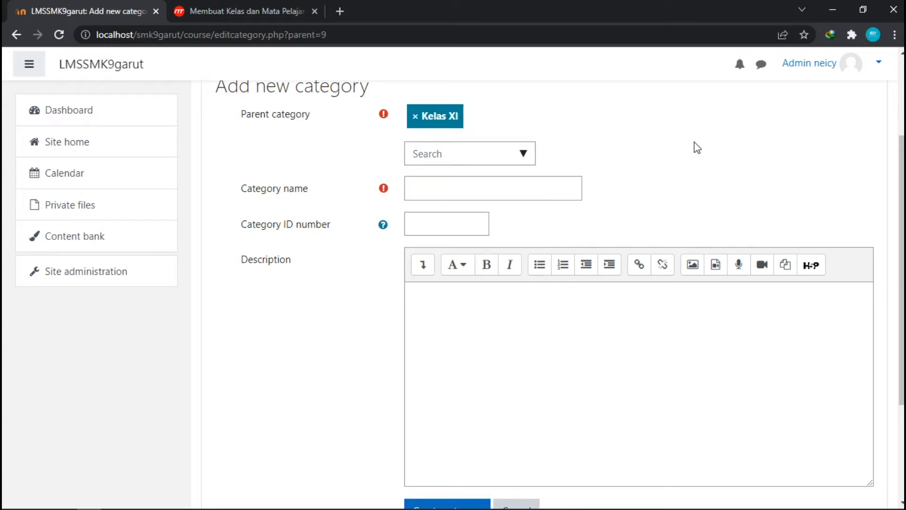
Name the category Teknik Komputer & Jaringan and create it under Kelas XI.
click(476, 184)
text(Teknk)
key(BackSpace)
text(ik Komputer )
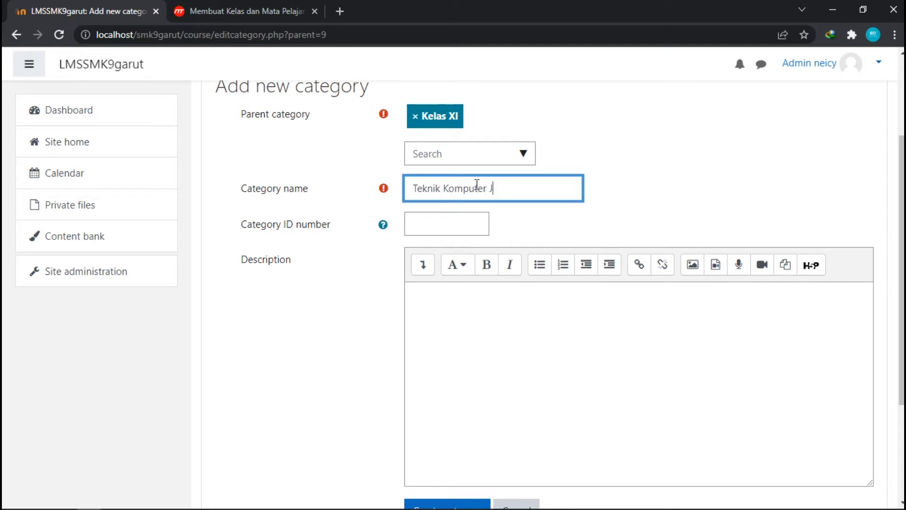
text(& Jaringan)
scroll(500, 309, down, 3)
click(457, 363)
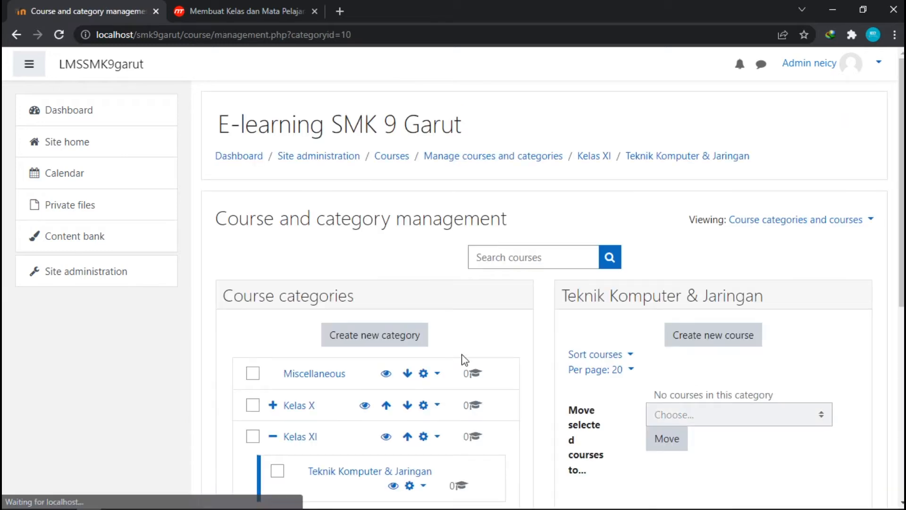
Expand Kelas X and review the subcategories under both class categories.
scroll(440, 304, down, 3)
scroll(360, 301, down, 1)
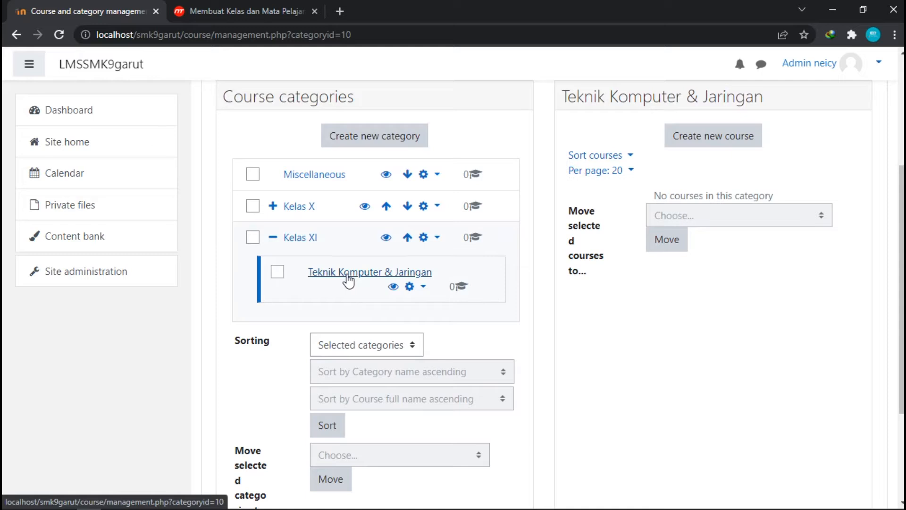
click(273, 206)
scroll(536, 229, down, 1)
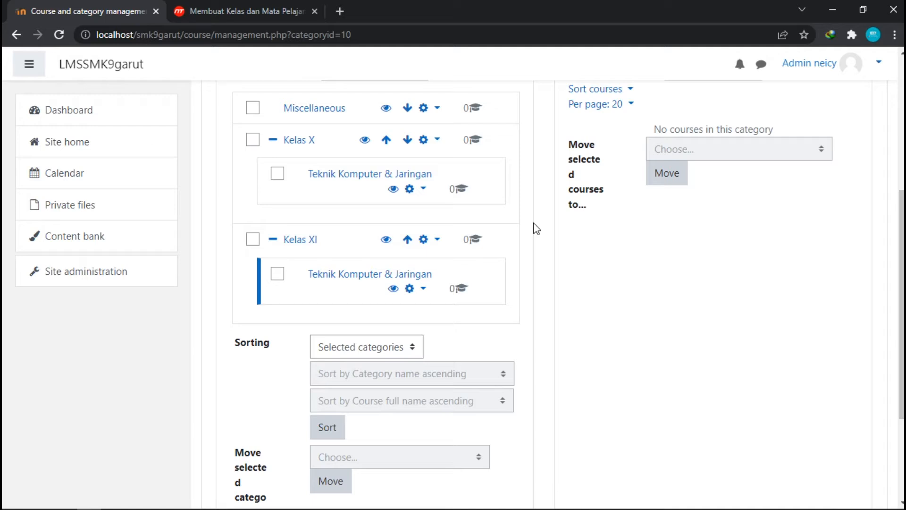
scroll(536, 228, up, 1)
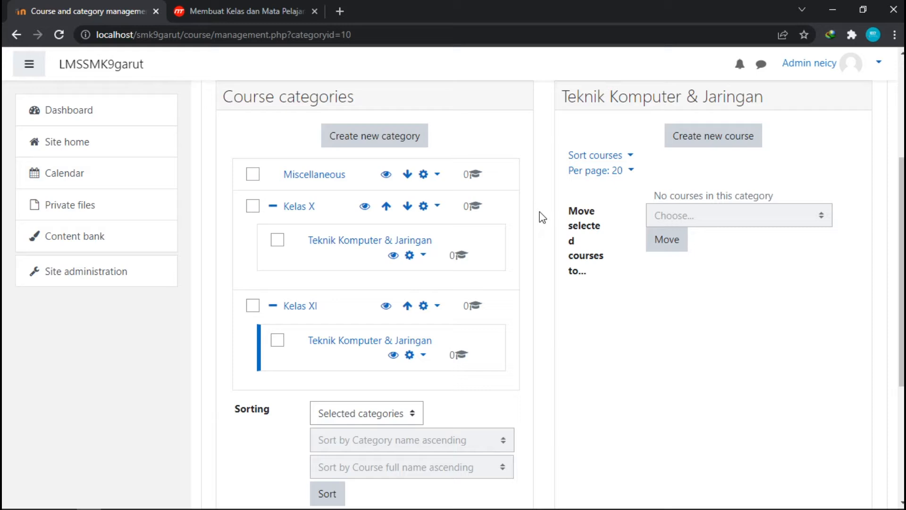
scroll(539, 211, up, 3)
scroll(471, 236, down, 3)
scroll(542, 320, up, 1)
scroll(541, 320, down, 2)
scroll(543, 309, up, 3)
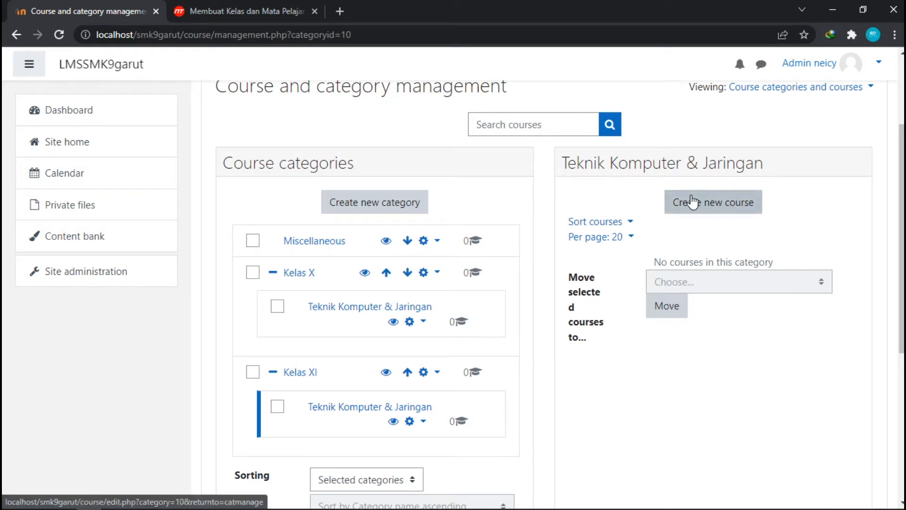
Start a new course in Kelas XI / Teknik Komputer & Jaringan with full name Pemrograman Dasar.
click(716, 213)
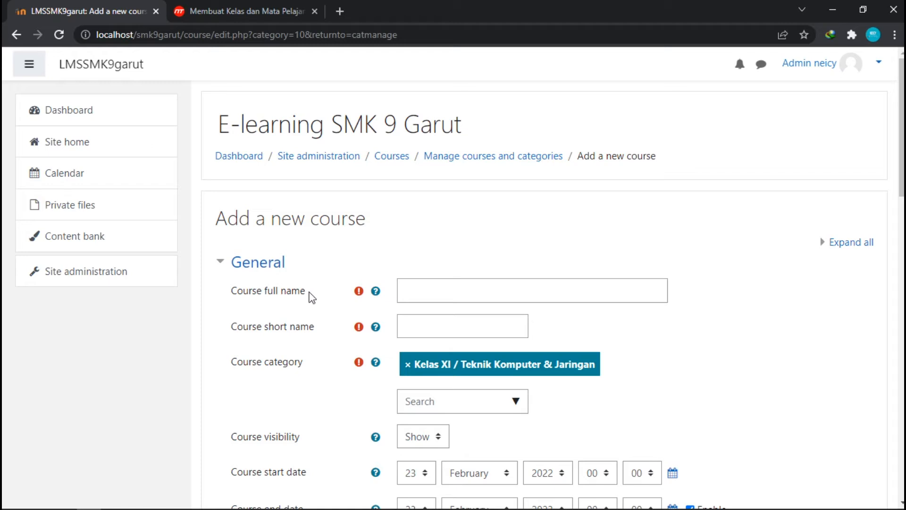
click(428, 286)
scroll(428, 286, down, 3)
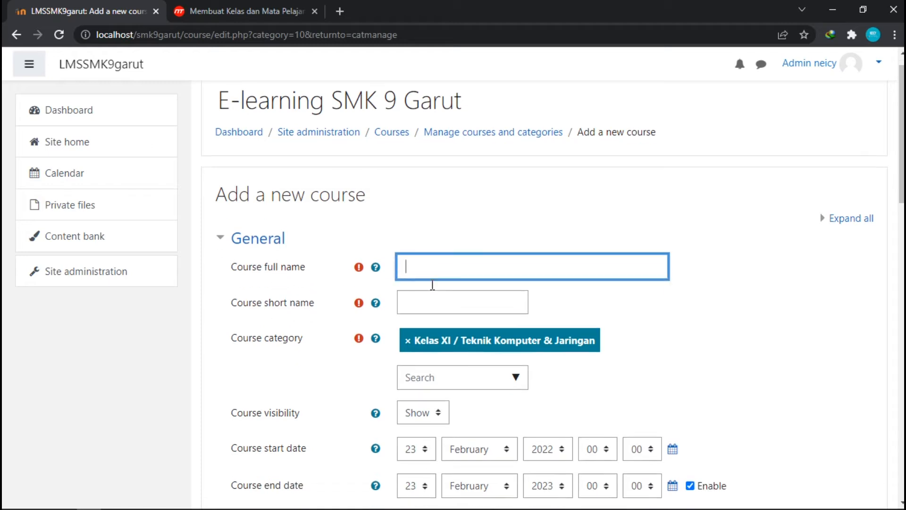
scroll(430, 278, up, 1)
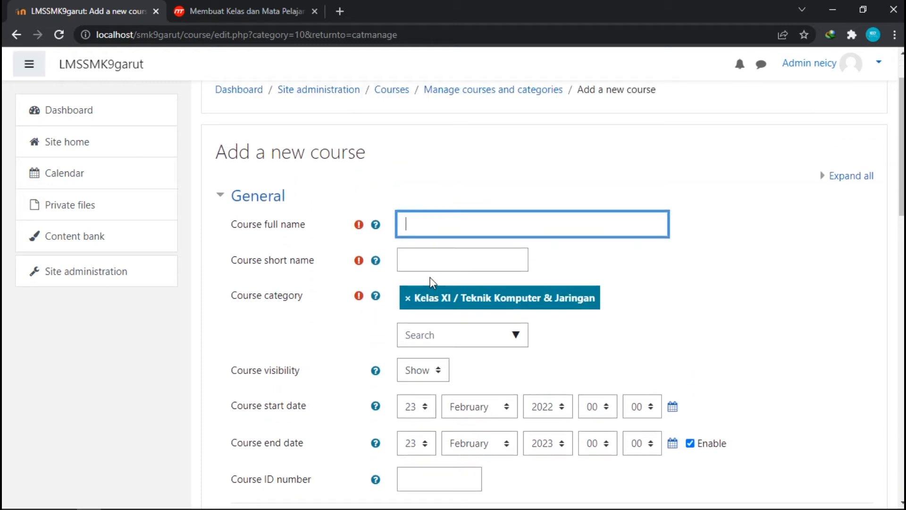
text(Pemrograman Dasar)
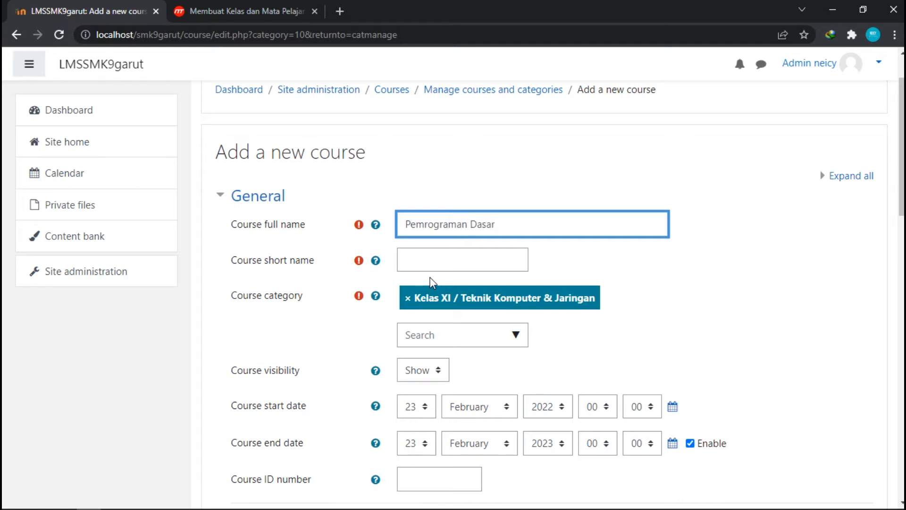
Set the course short name to PD-X.
click(436, 263)
text(PD)
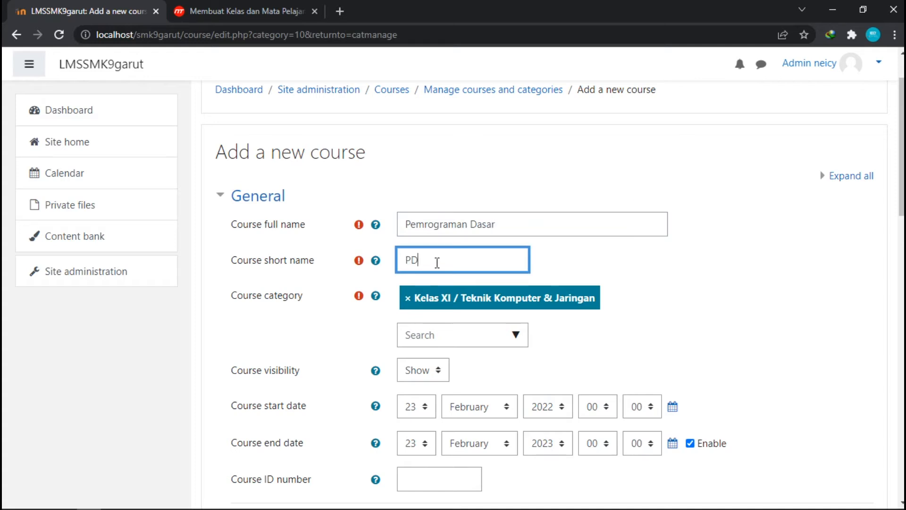
text(-KelasXI)
drag(444, 262, 424, 262)
key(BackSpace)
key(BackSpace)
Change the course category to Kelas X / Teknik Komputer & Jaringan and disable the course end date.
click(462, 314)
scroll(575, 169, down, 3)
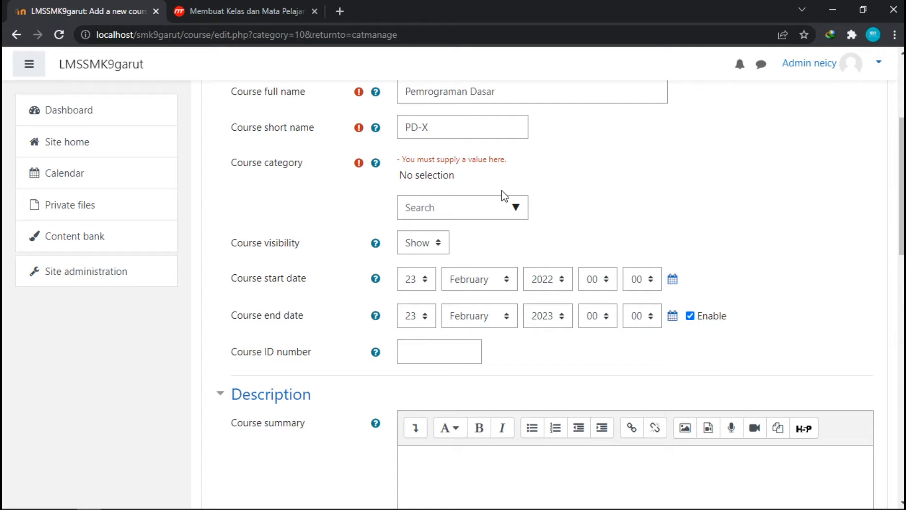
click(522, 207)
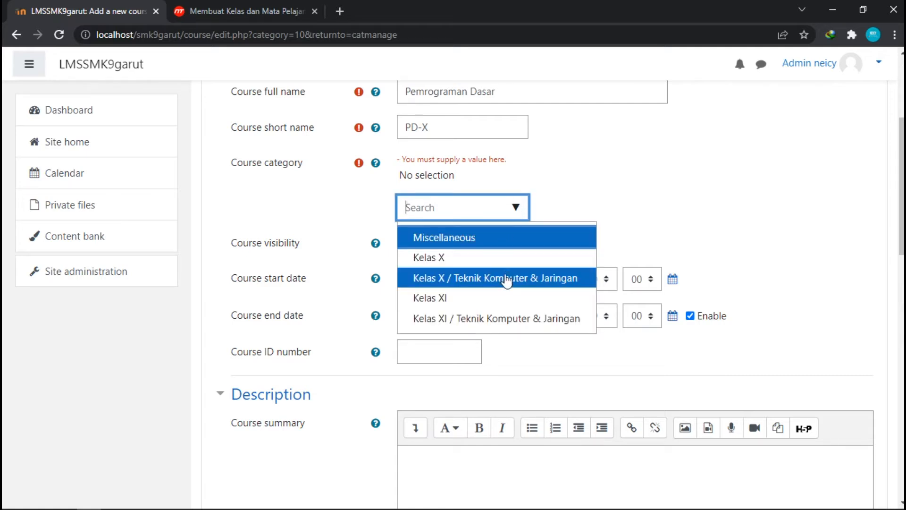
click(530, 282)
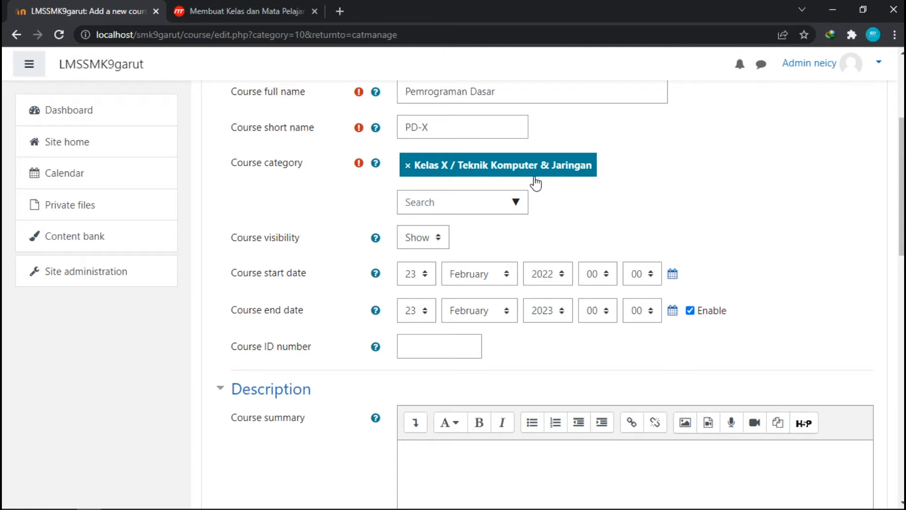
scroll(528, 182, down, 1)
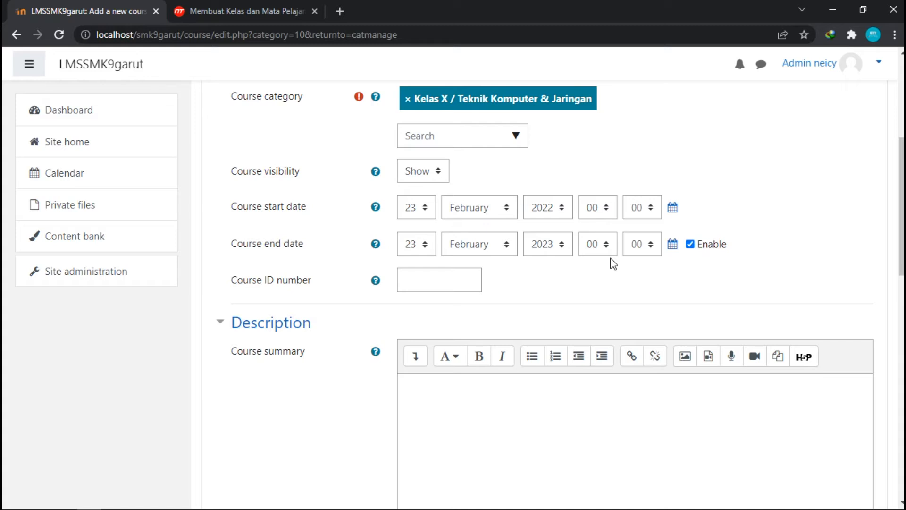
click(689, 244)
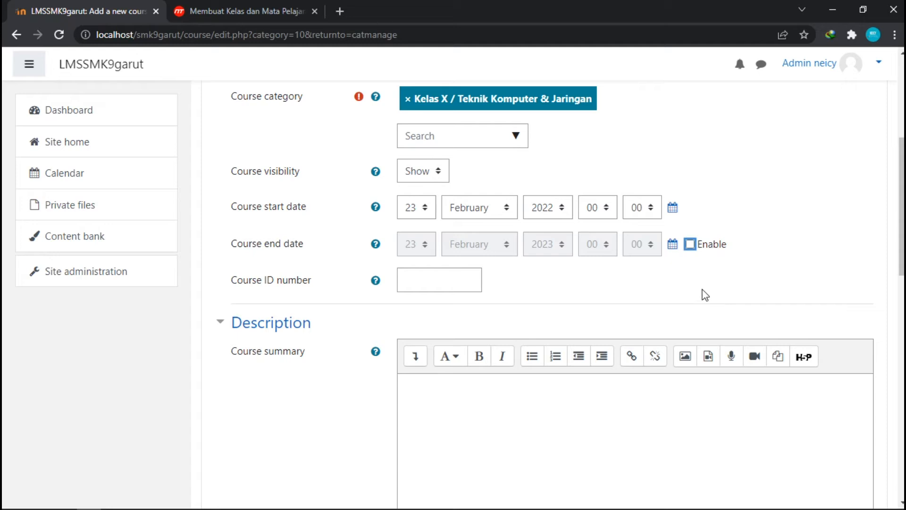
Write the course summary "ini merupakan kelas pemrograman dasar kelas x".
scroll(597, 281, down, 3)
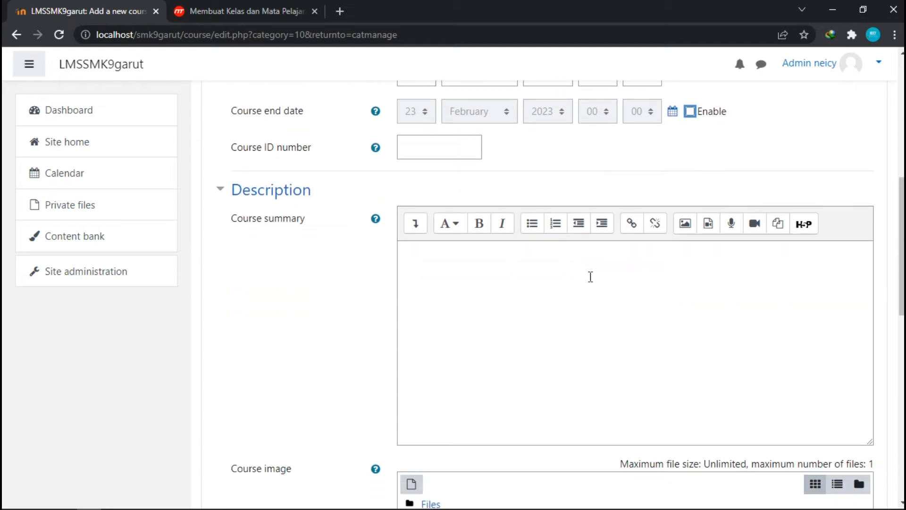
scroll(649, 352, down, 3)
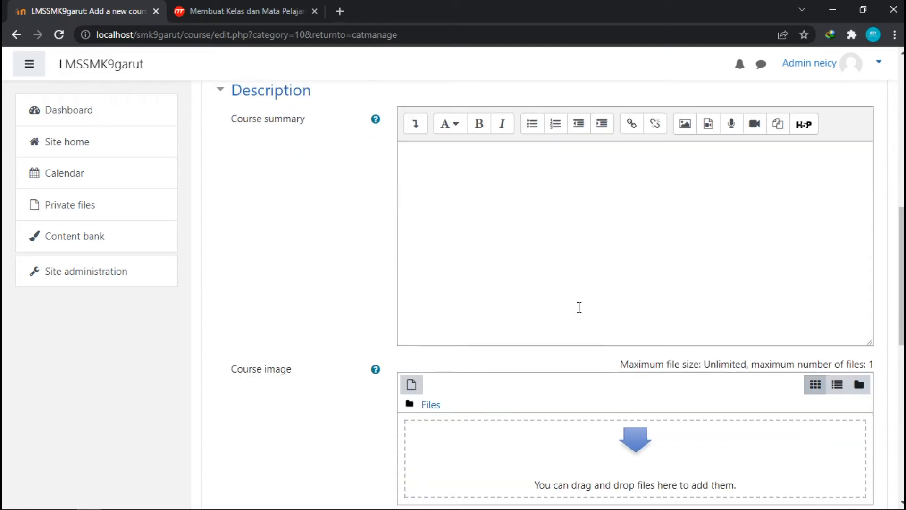
click(603, 200)
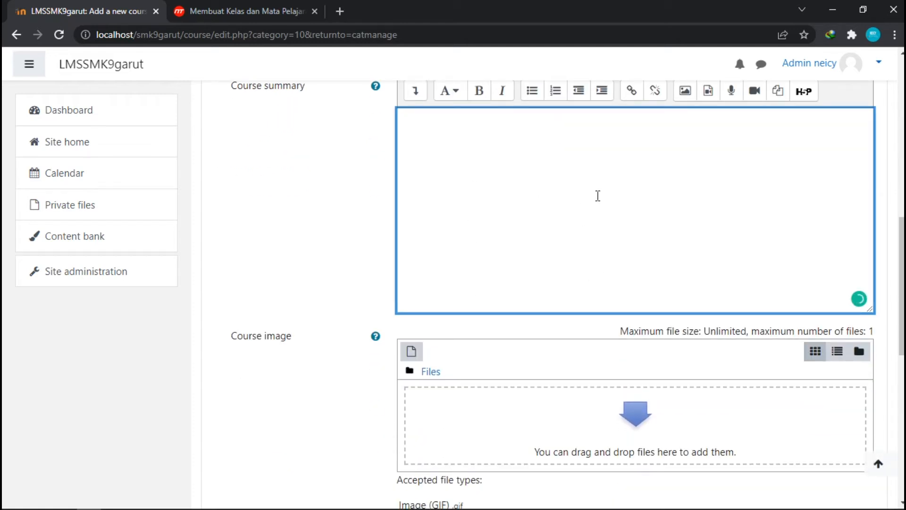
scroll(596, 194, up, 2)
text(ini)
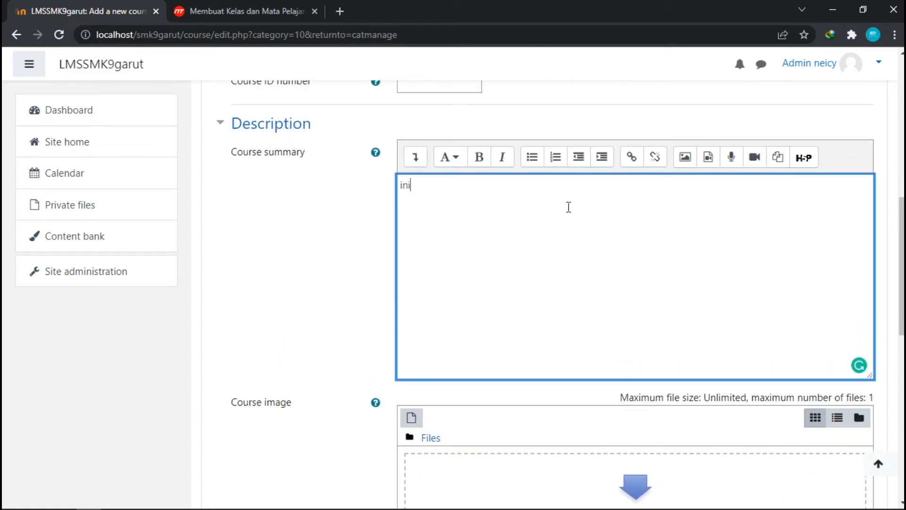
text( merupakan kelas )
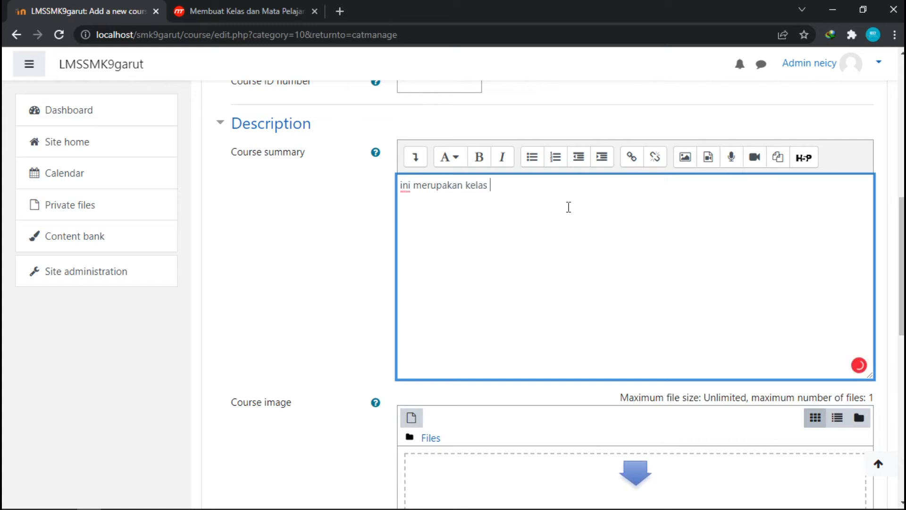
text(pemro)
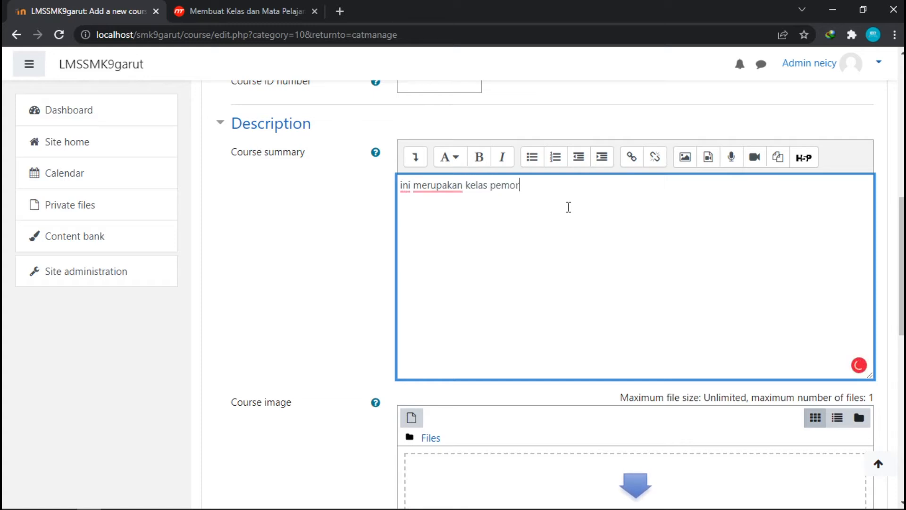
text(gra)
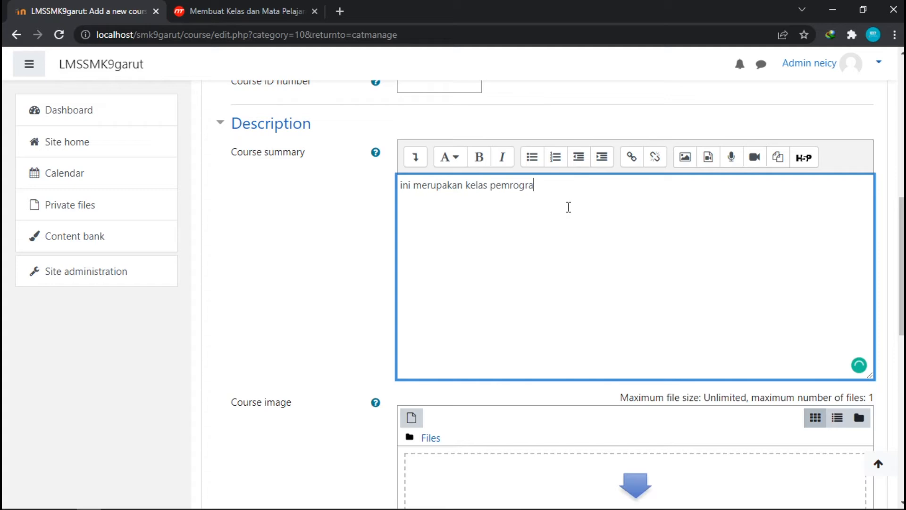
text(man dasar kelas)
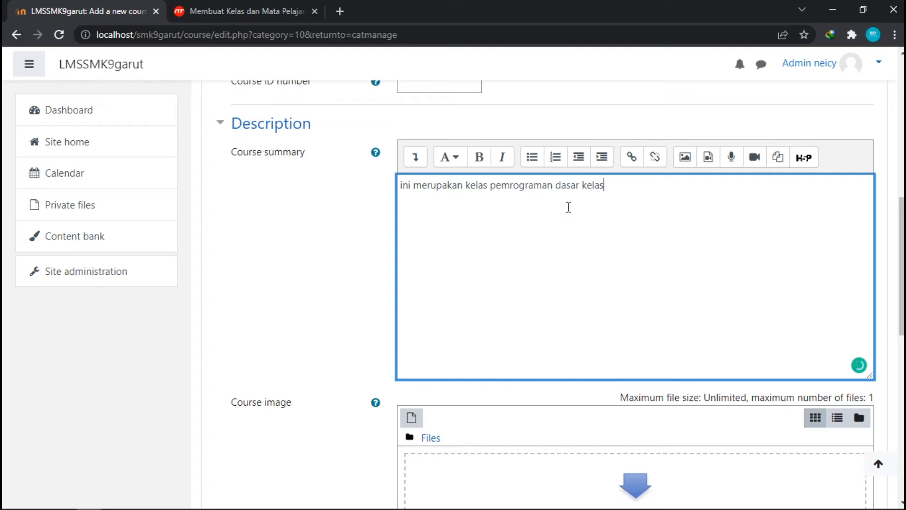
text( x)
scroll(559, 213, down, 3)
scroll(564, 265, up, 2)
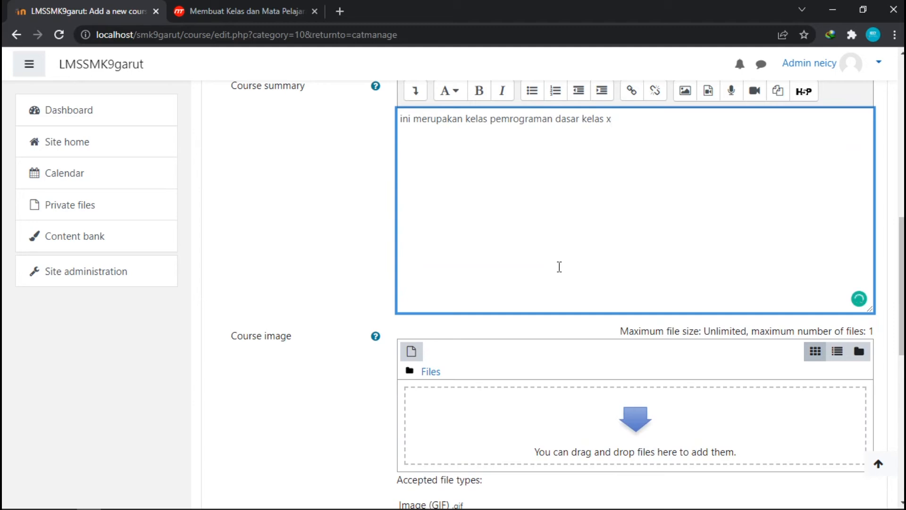
Upload the image TIK IX.jpg from the file explorer as the course image.
scroll(577, 270, up, 4)
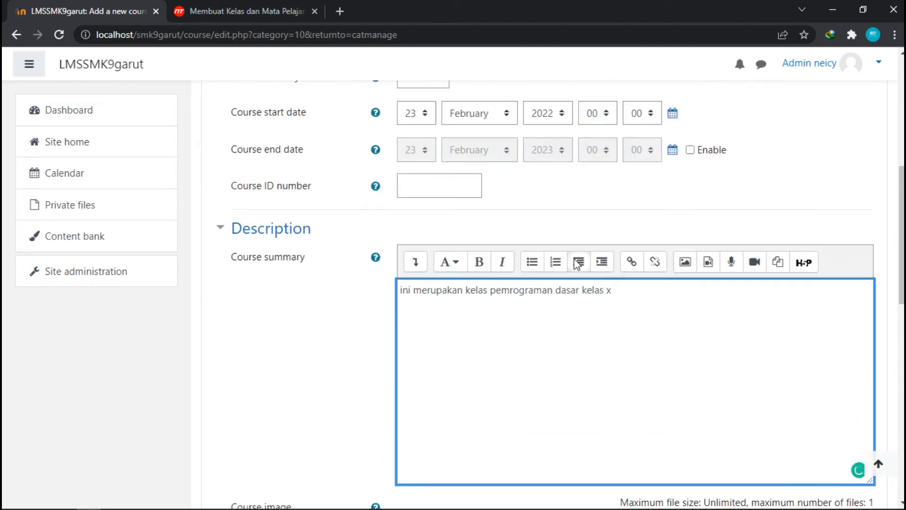
scroll(574, 254, down, 6)
scroll(430, 280, down, 4)
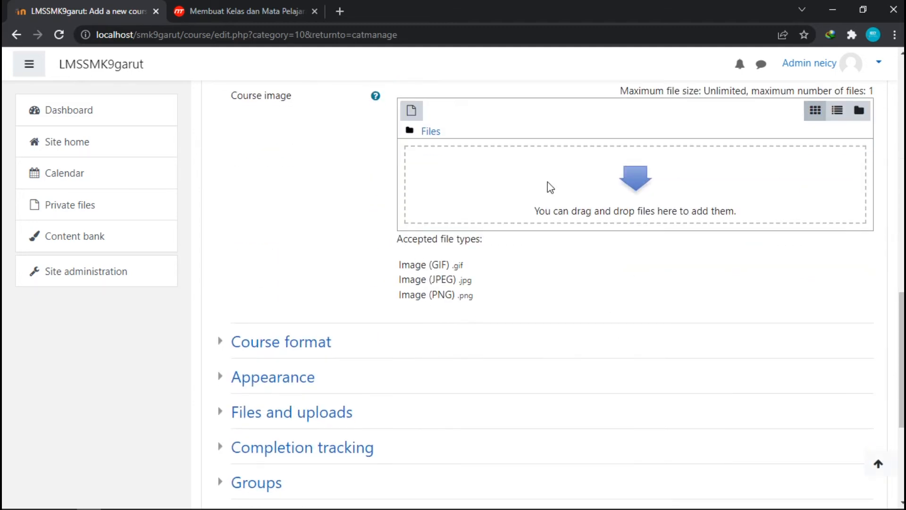
mouse_move(33, 493)
scroll(565, 189, up, 2)
scroll(559, 239, down, 1)
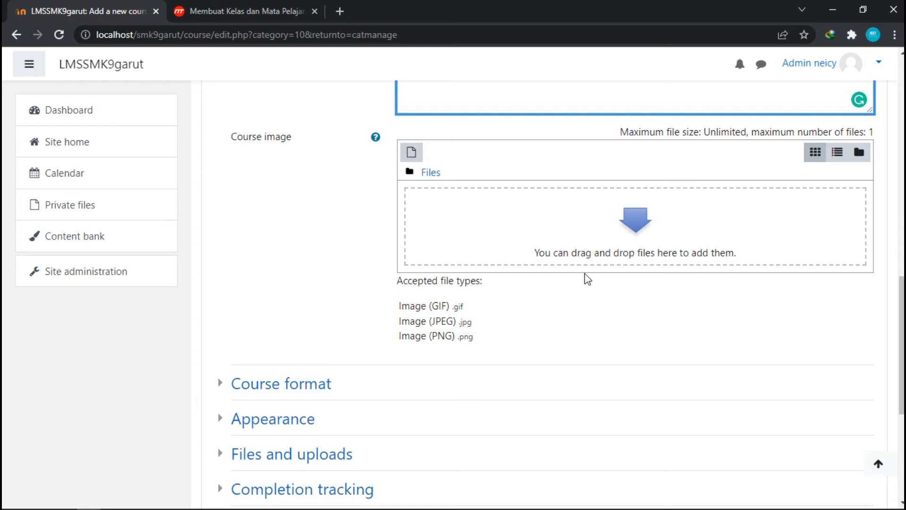
click(64, 499)
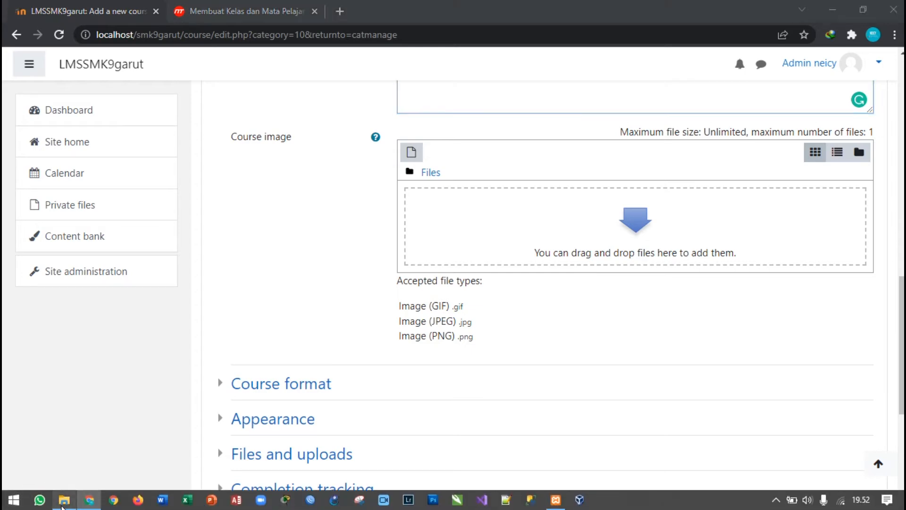
drag(442, 176, 613, 231)
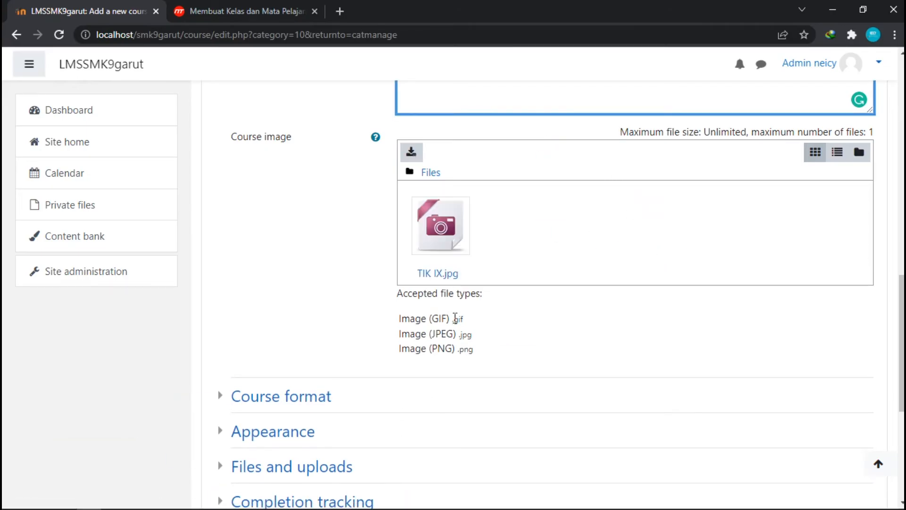
Save the Pemrograman Dasar course and return to course management.
scroll(454, 297, up, 3)
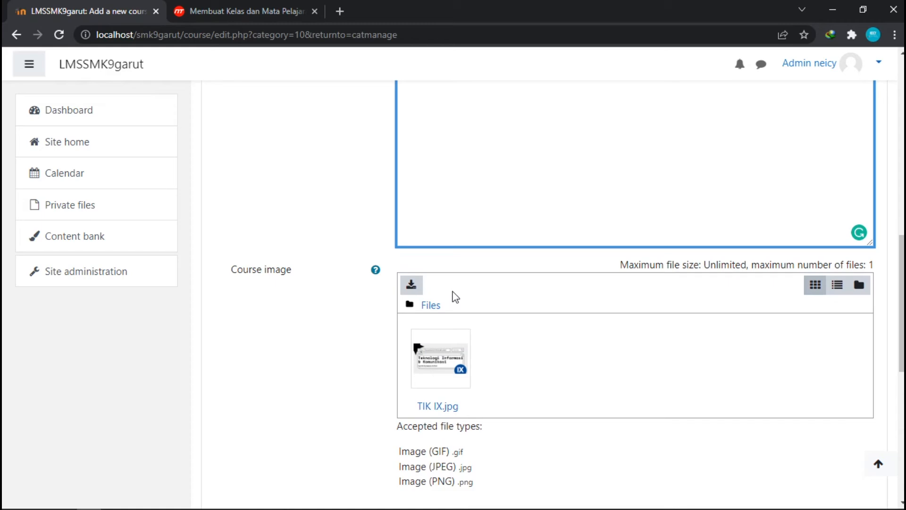
scroll(386, 348, down, 5)
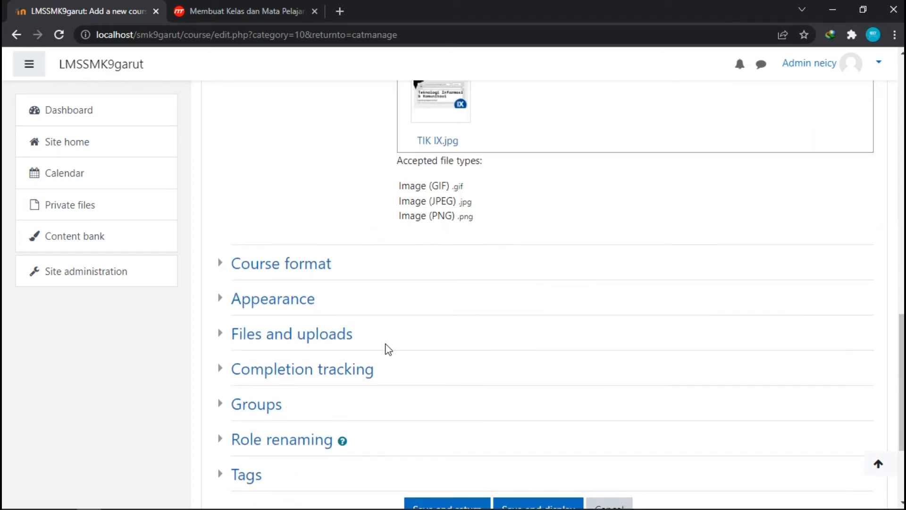
scroll(503, 275, up, 15)
scroll(486, 278, up, 1)
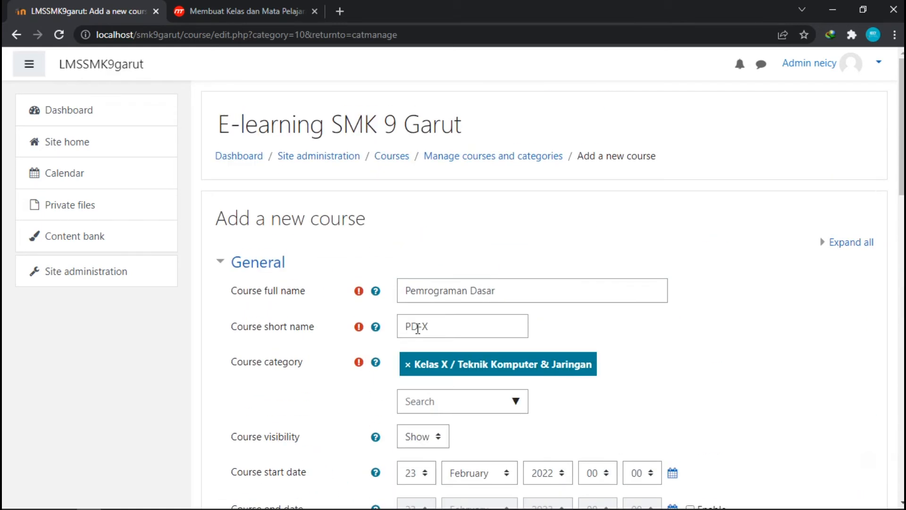
scroll(533, 310, down, 7)
scroll(517, 284, down, 8)
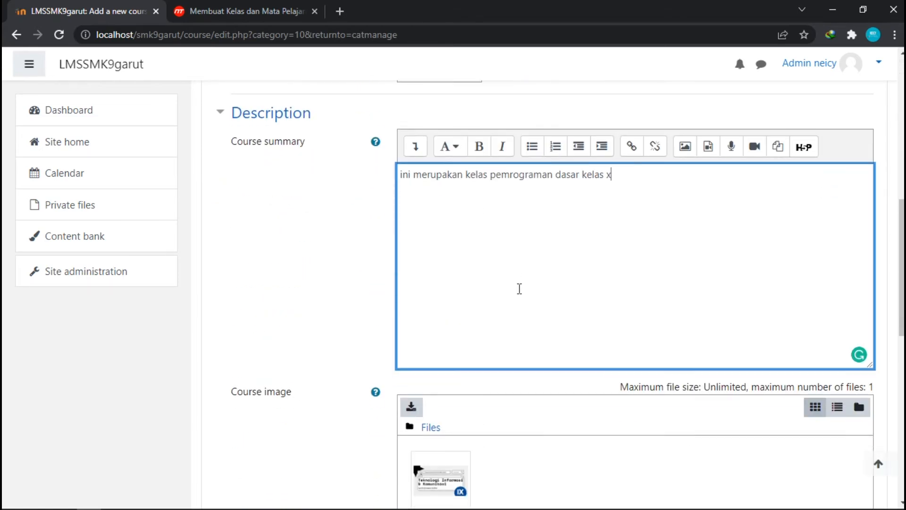
scroll(559, 305, down, 6)
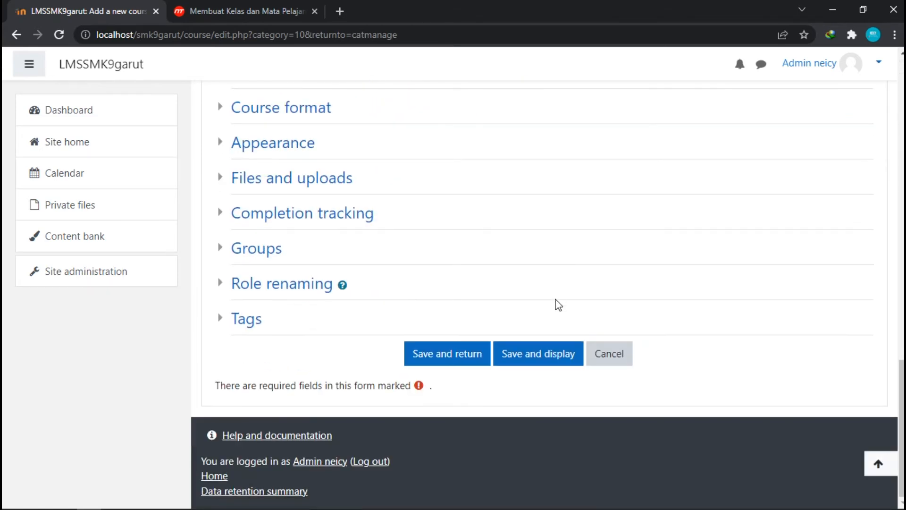
click(456, 363)
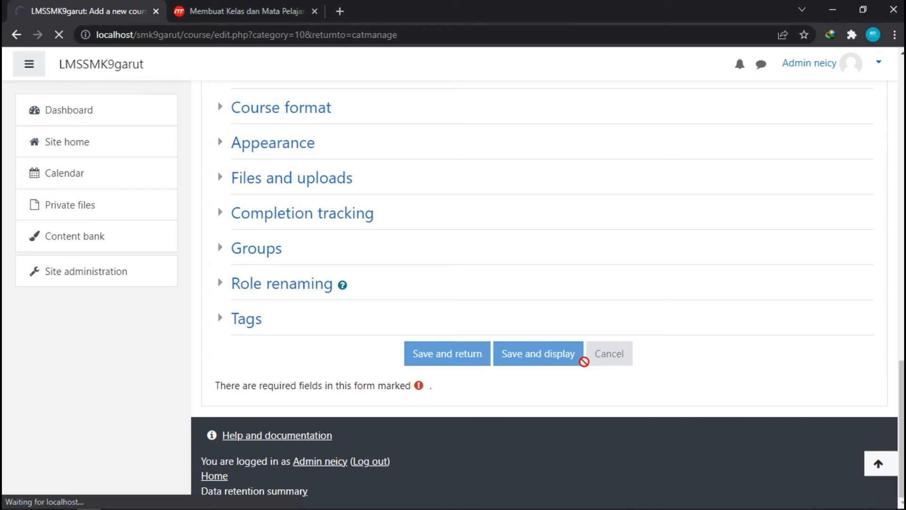
scroll(513, 361, down, 4)
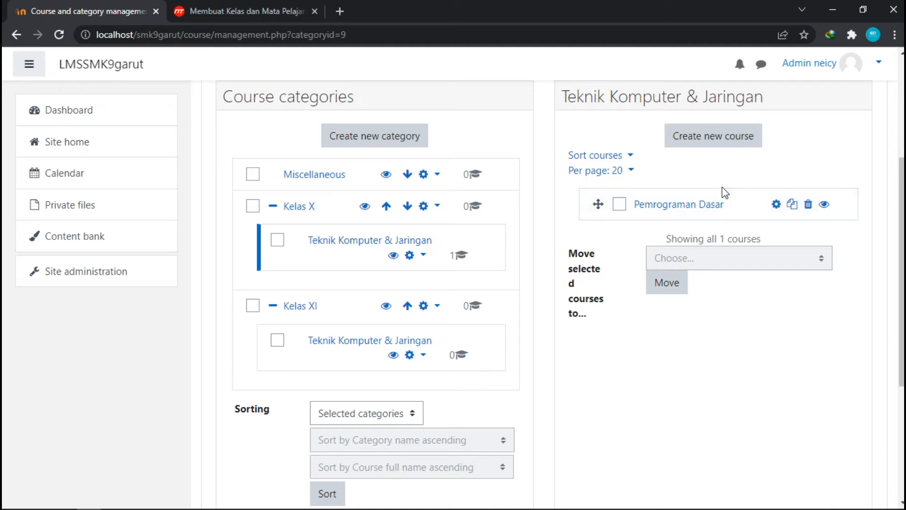
Start another new course in Teknik Komputer & Jaringan with full name Bahasa Indonesia.
click(730, 146)
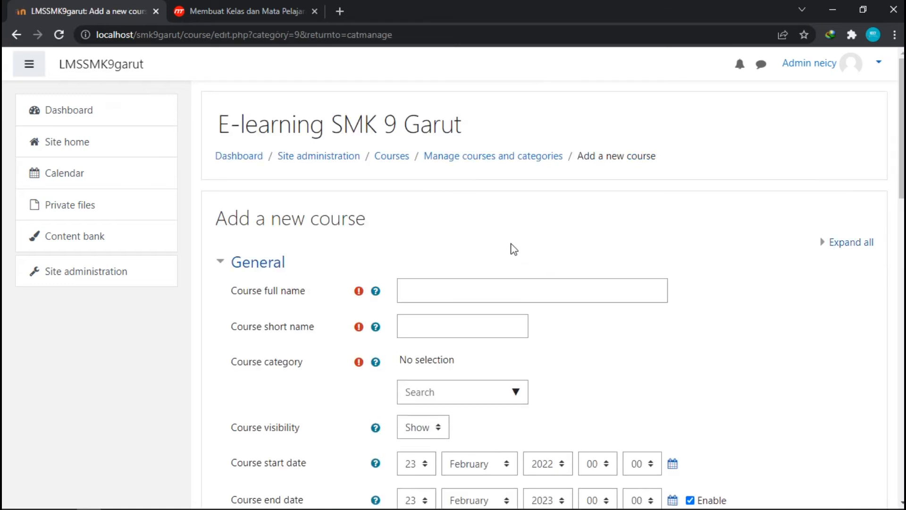
scroll(500, 245, down, 3)
click(452, 165)
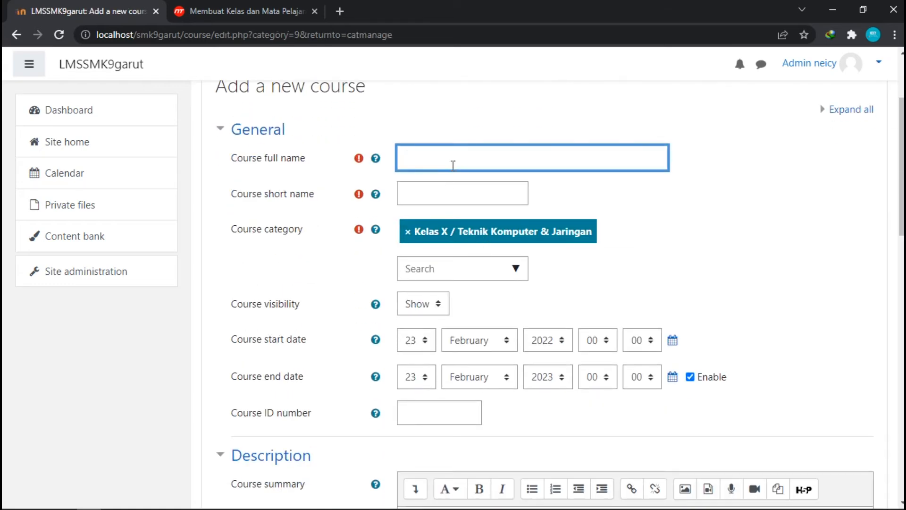
text(Bahasa Indonesia)
key(Tab)
Set the course short name to IND-Gyats.
click(471, 196)
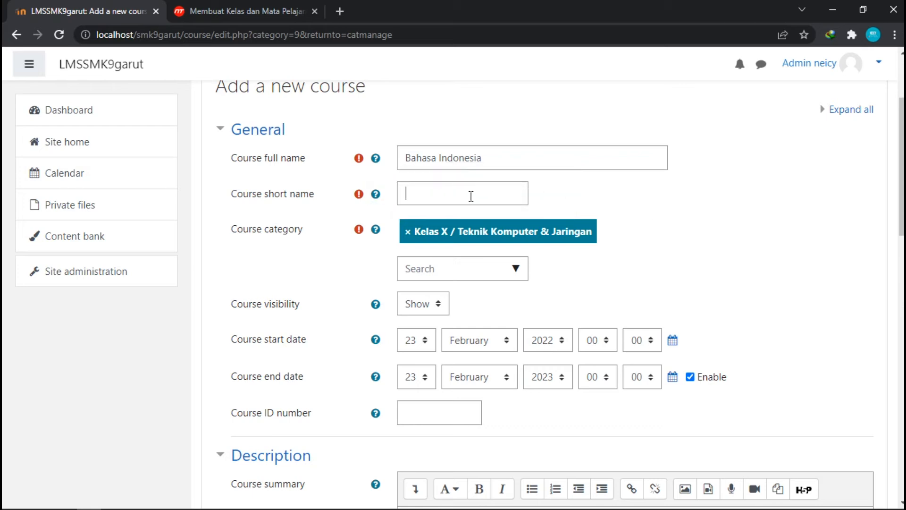
text(B)
key(BackSpace)
text(IND)
text(-)
text(Gaj)
key(BackSpace)
key(BackSpace)
text(yats)
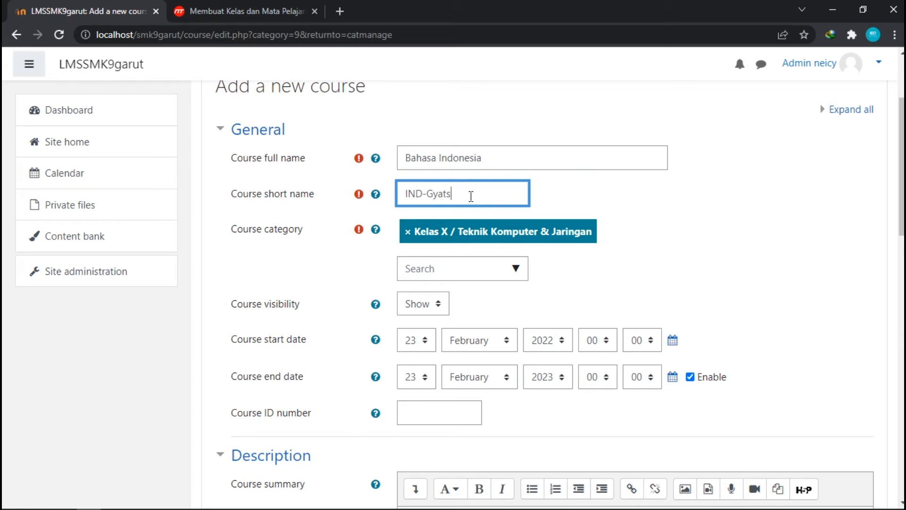
Change the course category to Kelas XI / Teknik Komputer & Jaringan.
scroll(462, 198, down, 1)
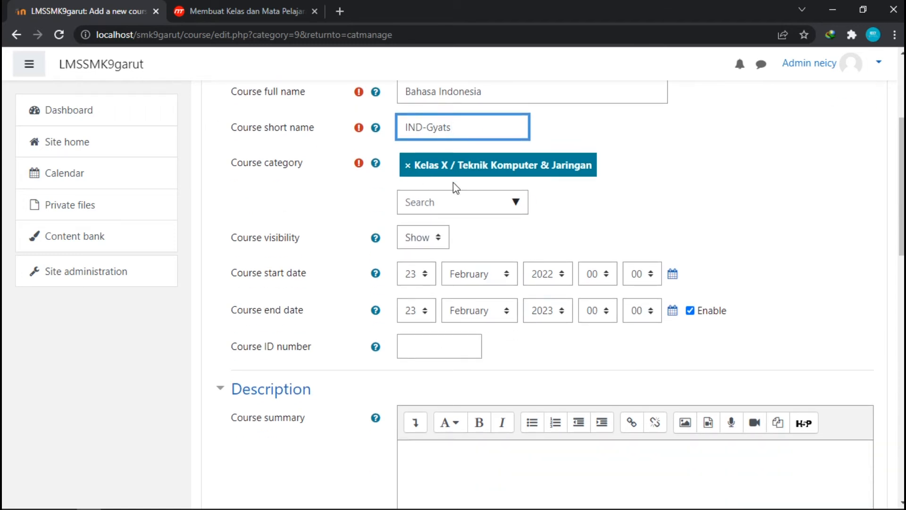
scroll(642, 194, up, 2)
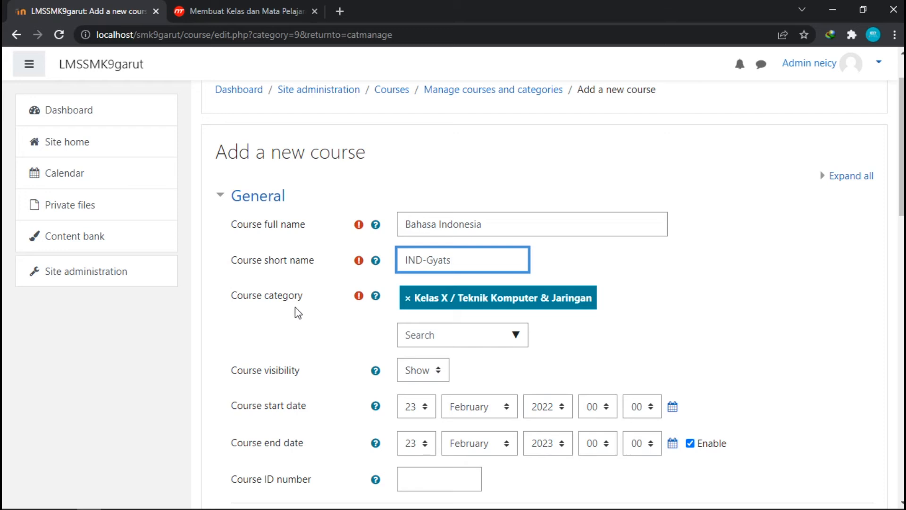
click(456, 303)
scroll(481, 268, down, 2)
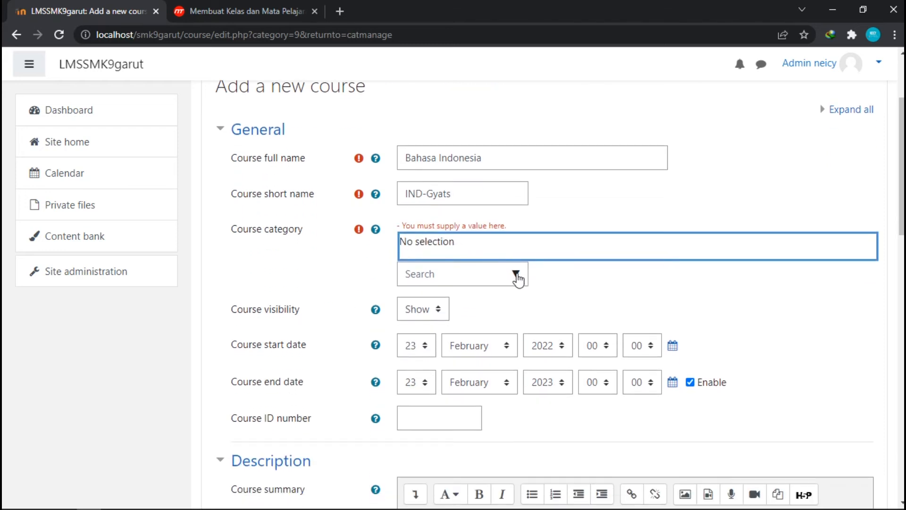
click(516, 275)
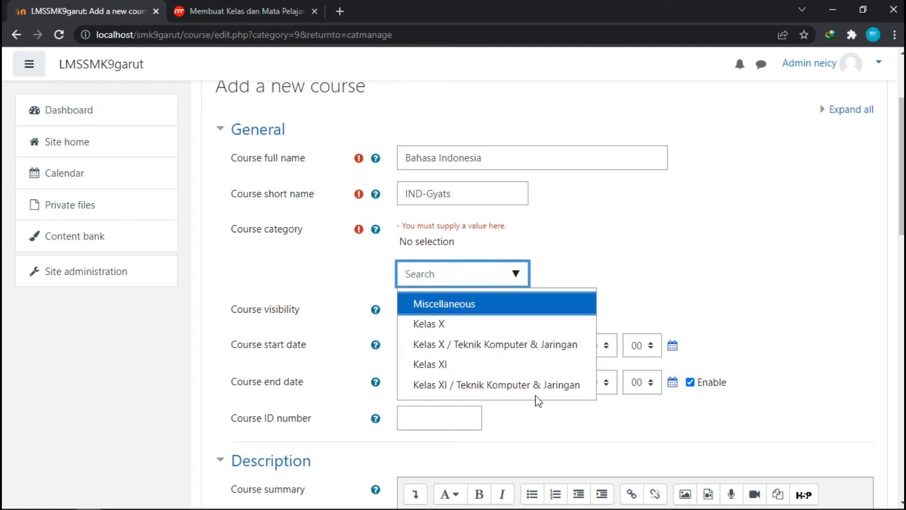
click(539, 387)
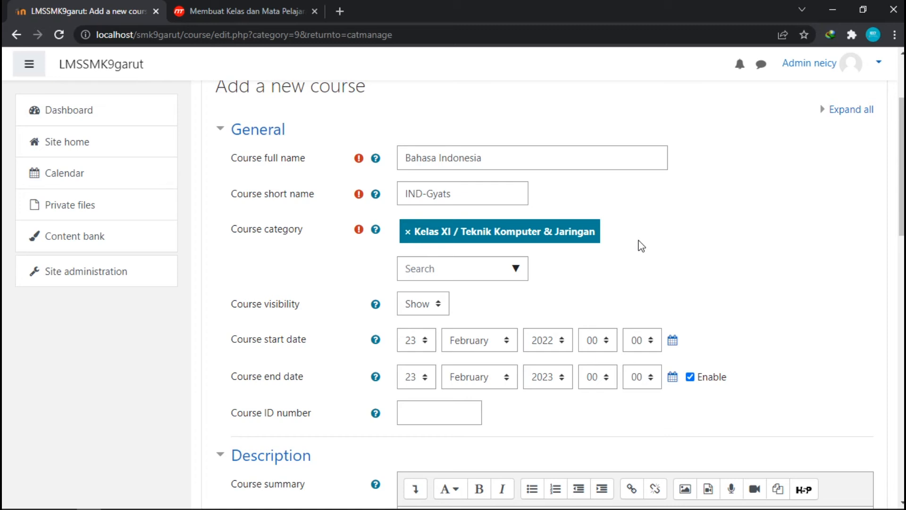
Add the httplocalhostmiftahulhuda image from the E-LEARNING folder as the course image.
scroll(641, 243, down, 3)
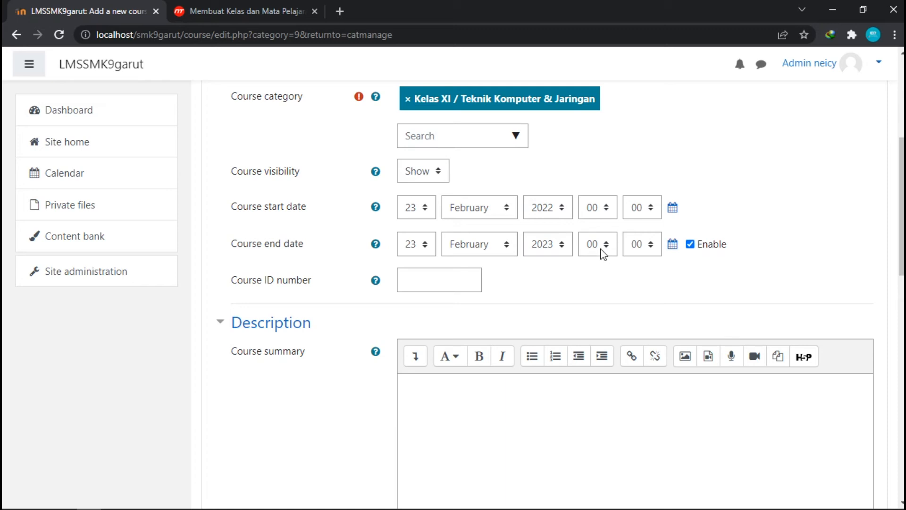
scroll(603, 255, down, 1)
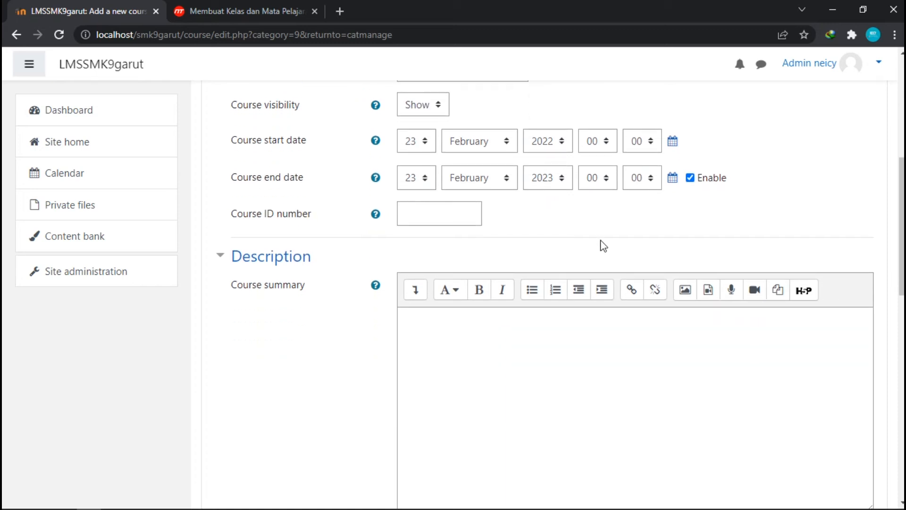
scroll(604, 240, up, 2)
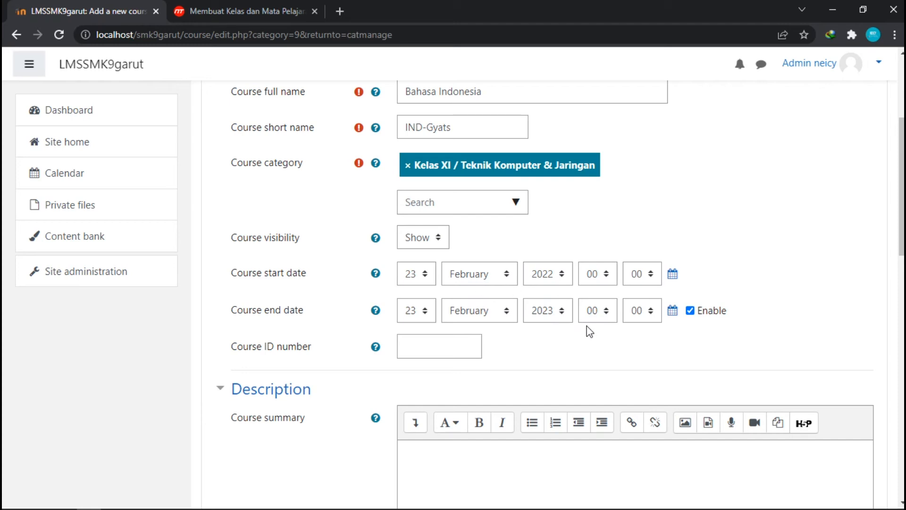
scroll(589, 331, down, 10)
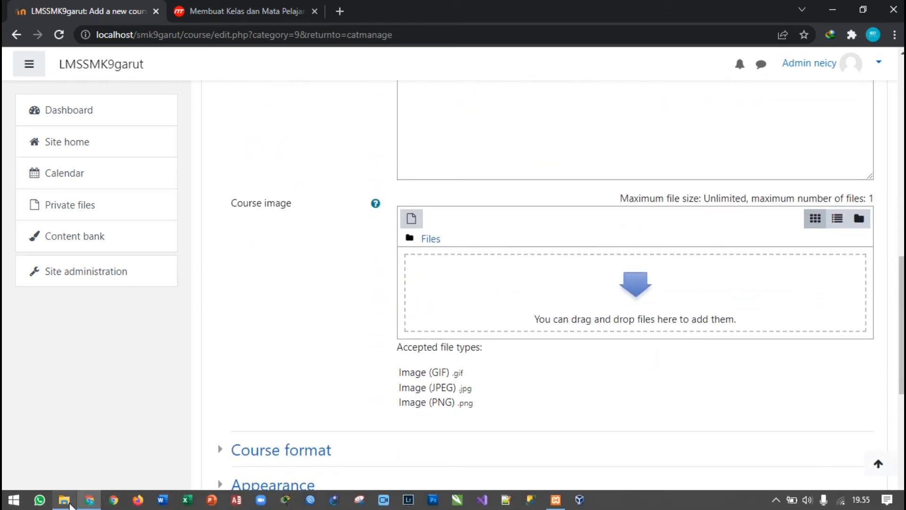
click(70, 503)
click(15, 105)
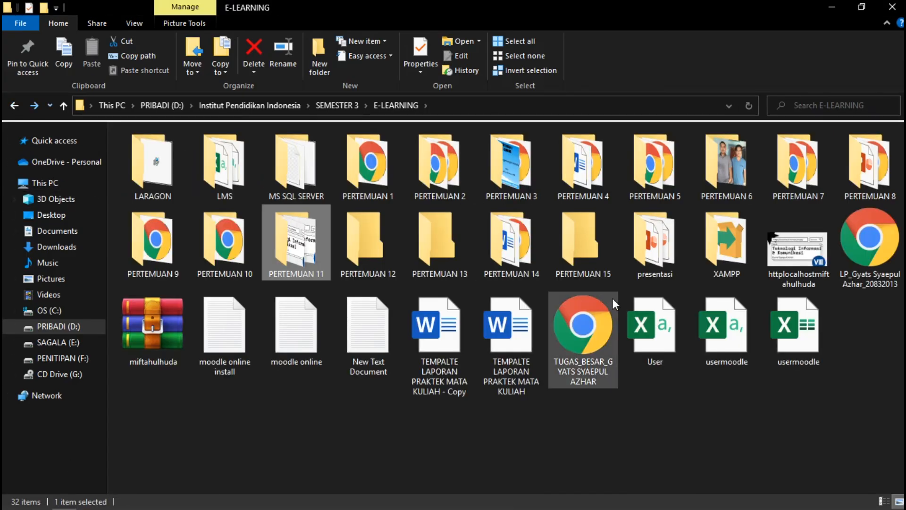
drag(798, 248, 460, 279)
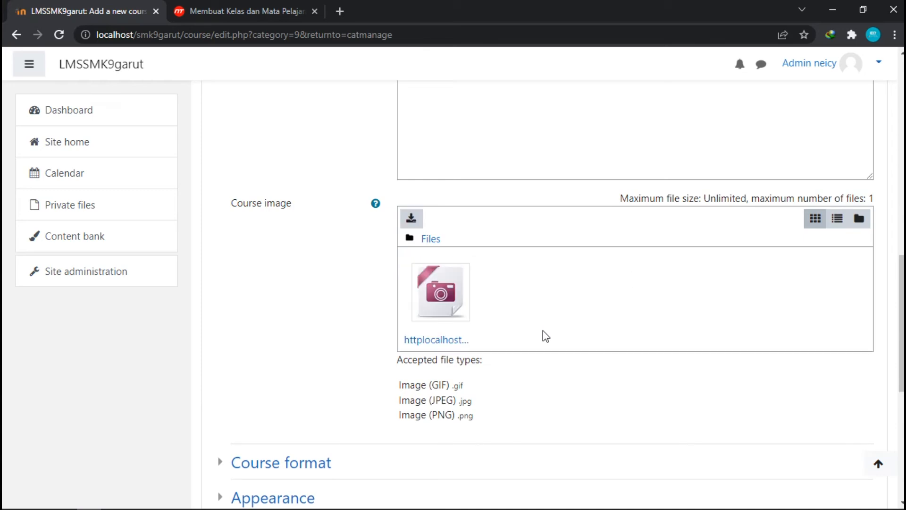
Save and display the Bahasa Indonesia course.
scroll(515, 321, up, 4)
scroll(461, 326, down, 8)
scroll(457, 314, up, 4)
scroll(460, 312, up, 6)
scroll(461, 314, down, 13)
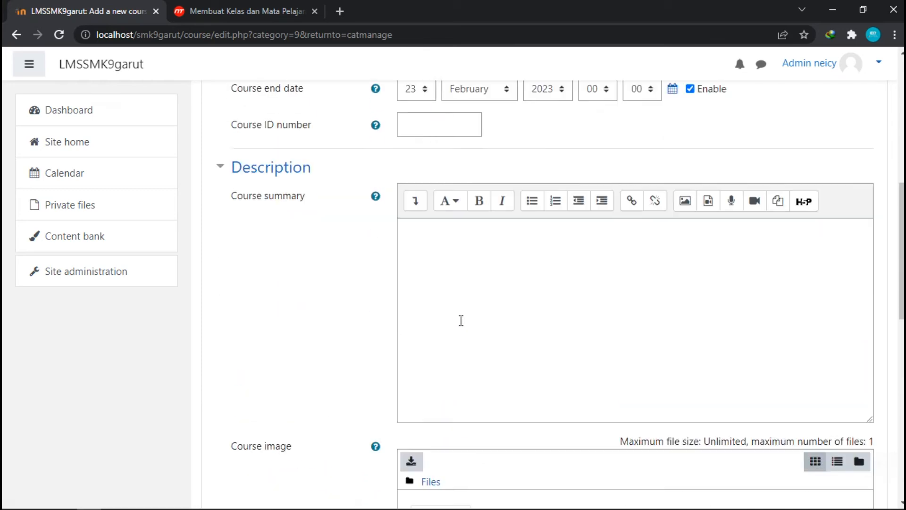
click(548, 365)
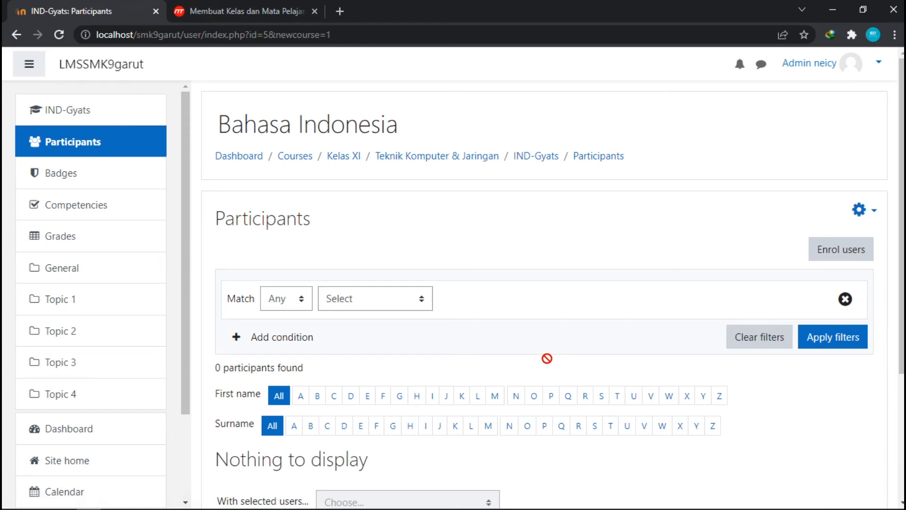
Open the new course's home page and its grader report to review them.
scroll(547, 358, down, 4)
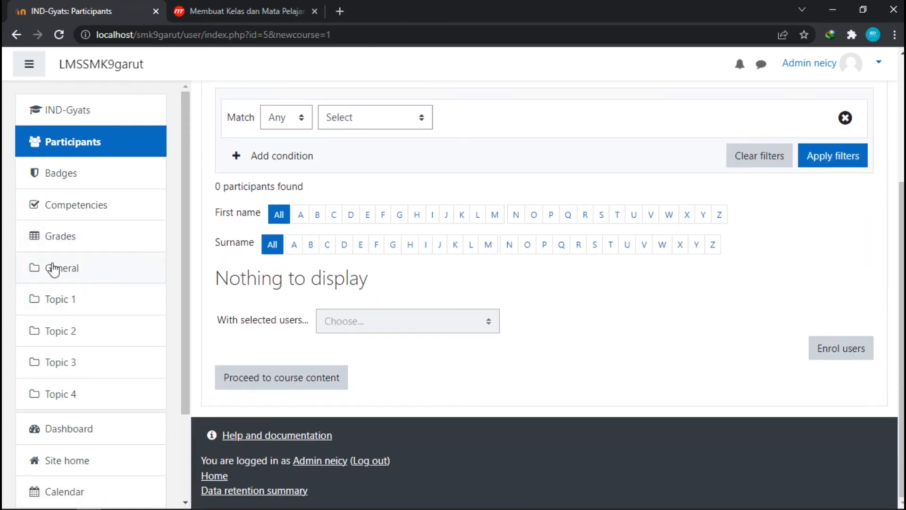
click(71, 119)
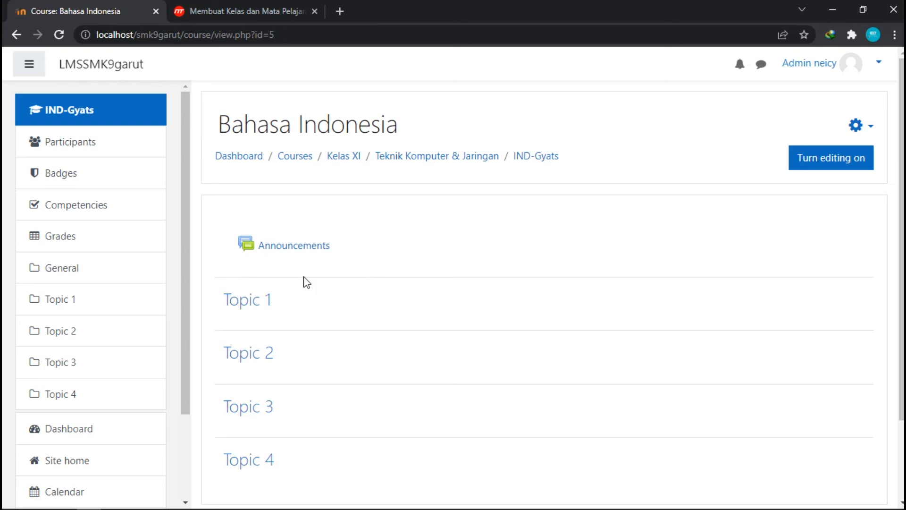
click(111, 248)
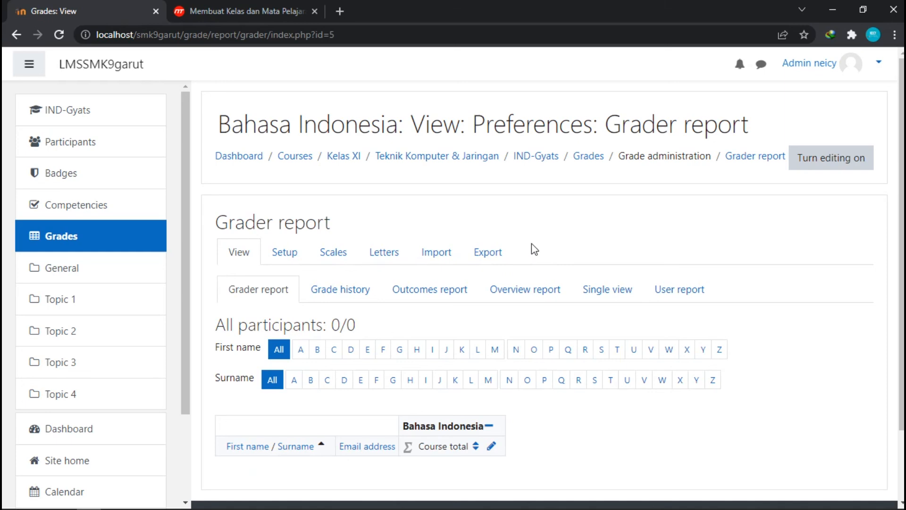
click(28, 64)
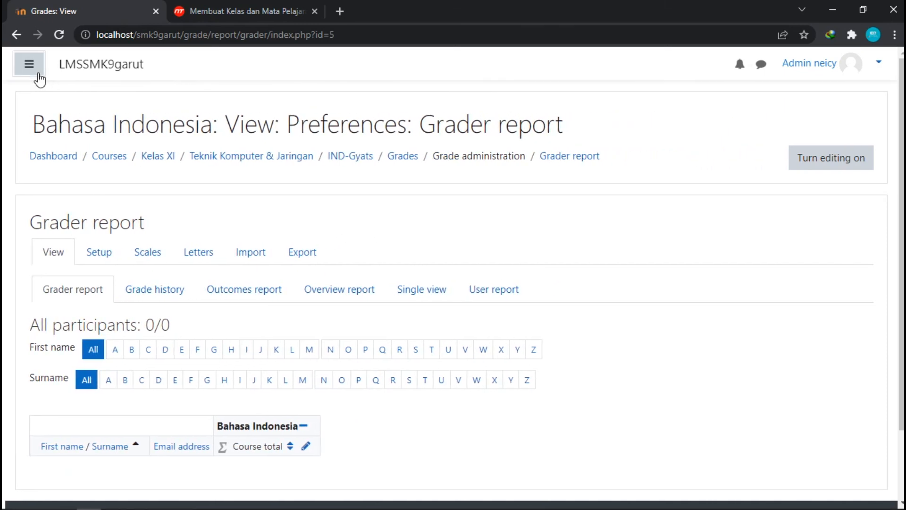
click(39, 74)
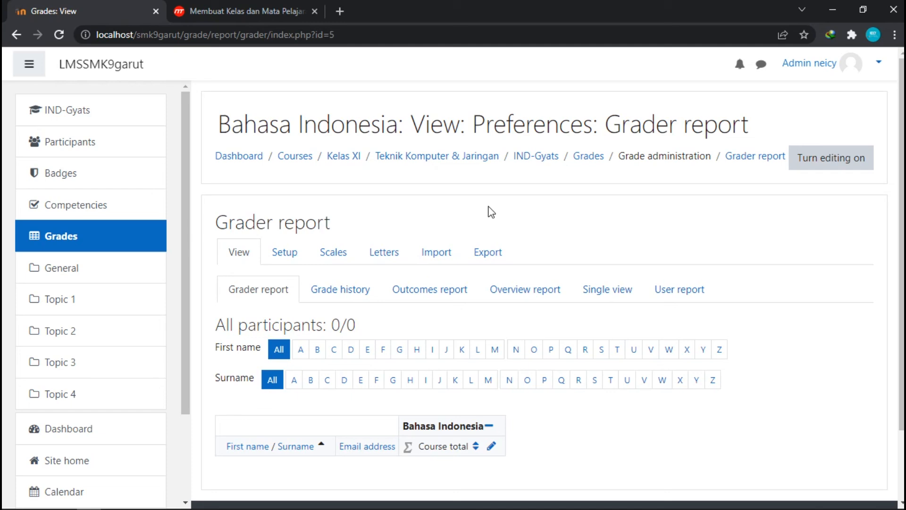
Go back through the dashboard and Site administration to course and category management and review the category list.
click(229, 157)
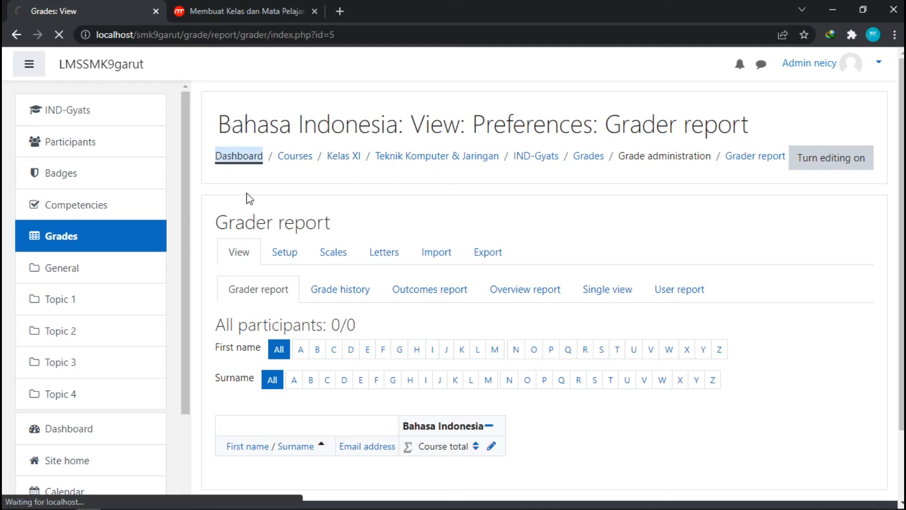
scroll(252, 202, down, 3)
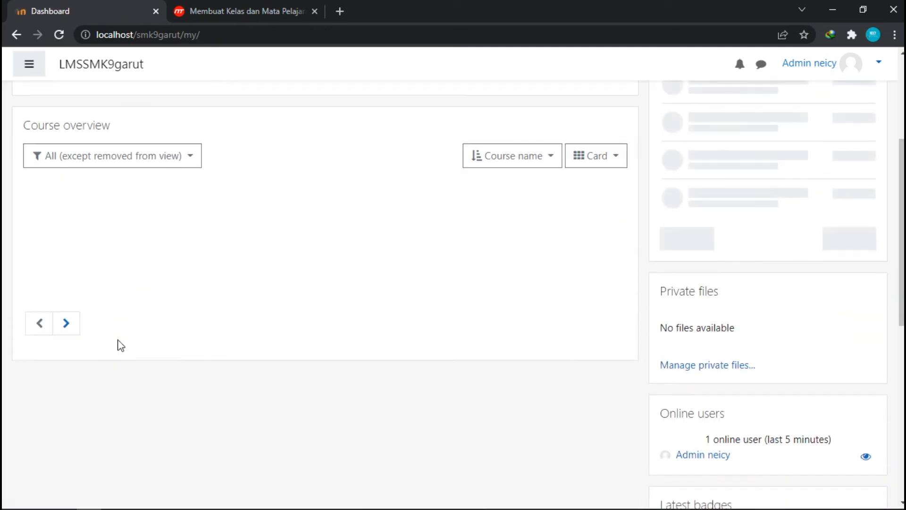
scroll(119, 343, up, 3)
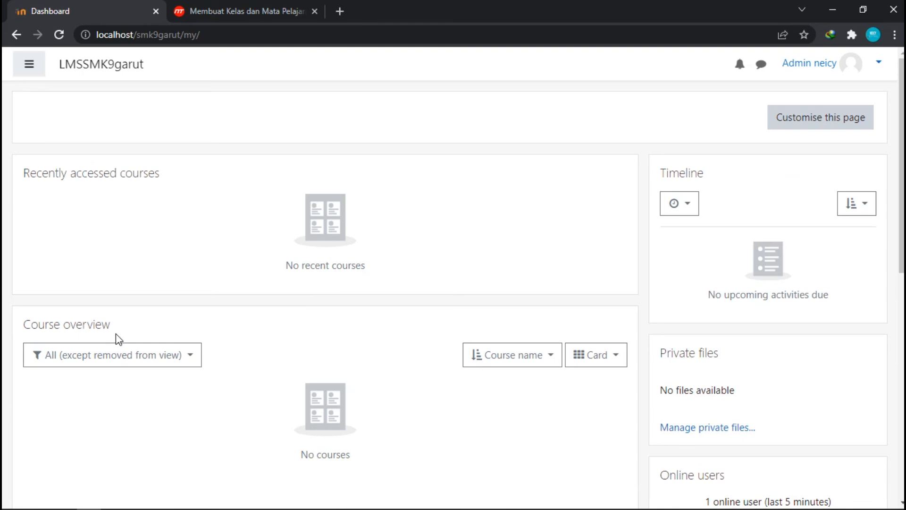
click(29, 63)
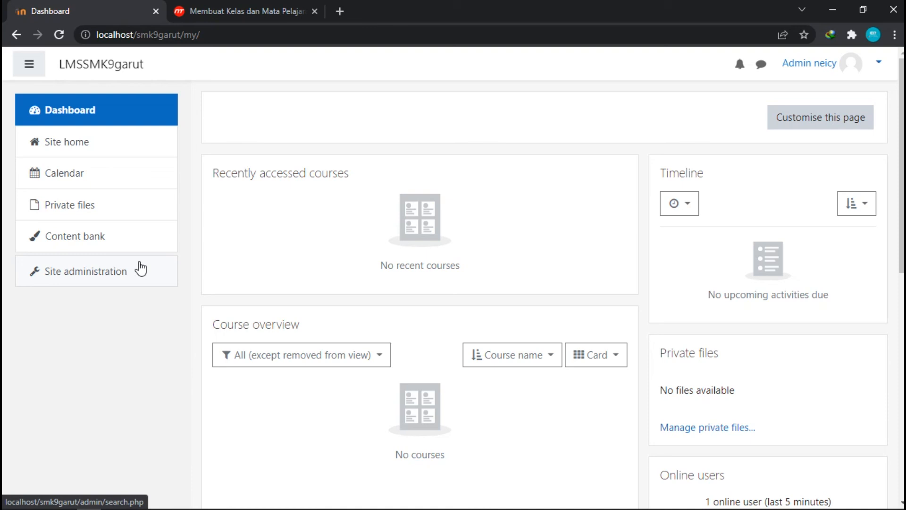
click(121, 271)
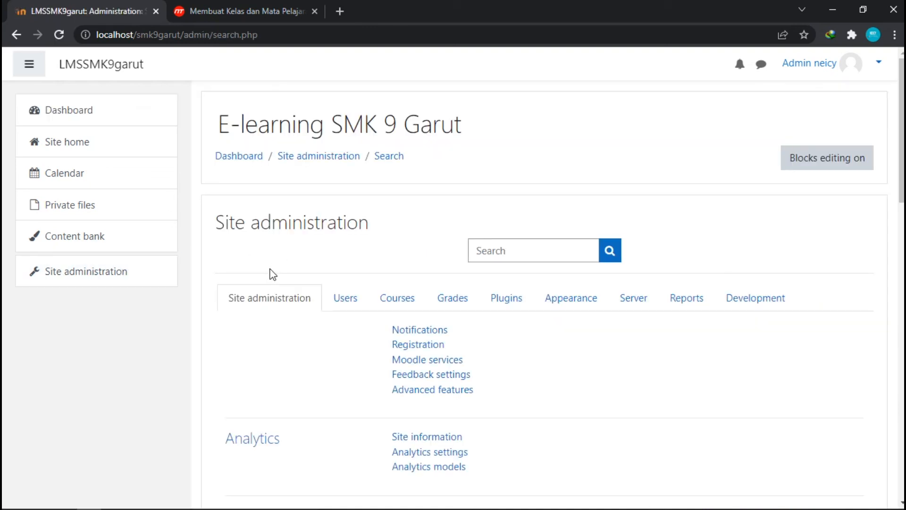
click(413, 311)
click(416, 330)
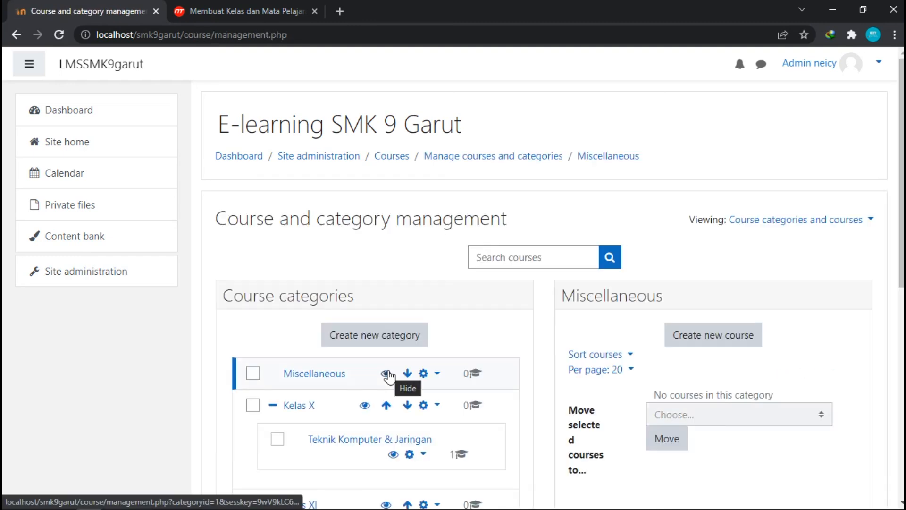
scroll(388, 375, down, 4)
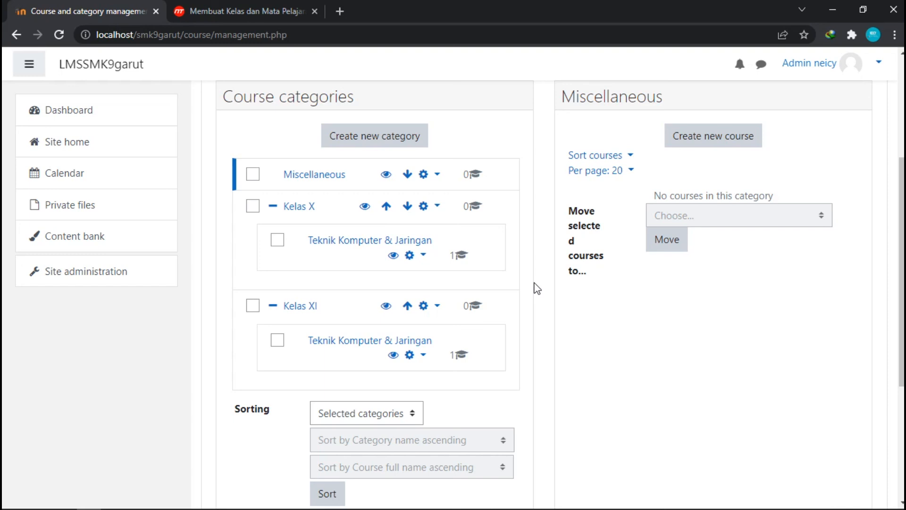
scroll(536, 288, up, 3)
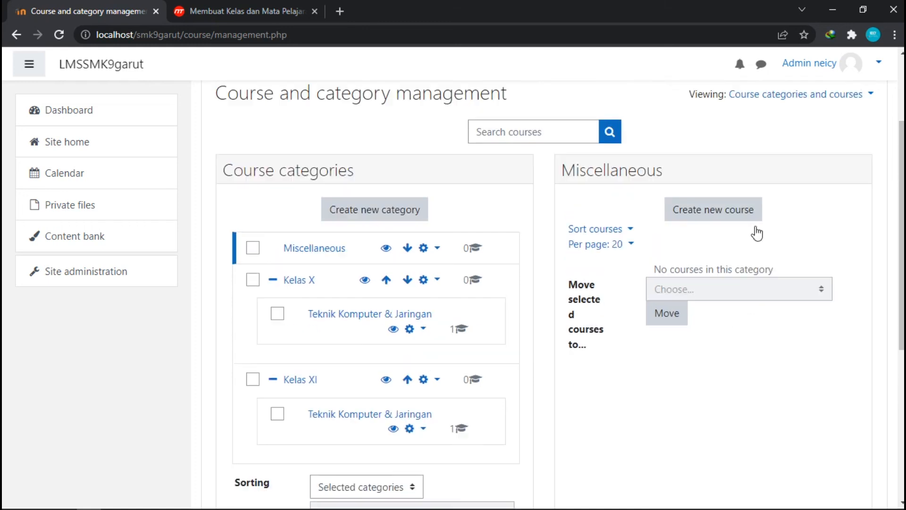
scroll(703, 297, down, 1)
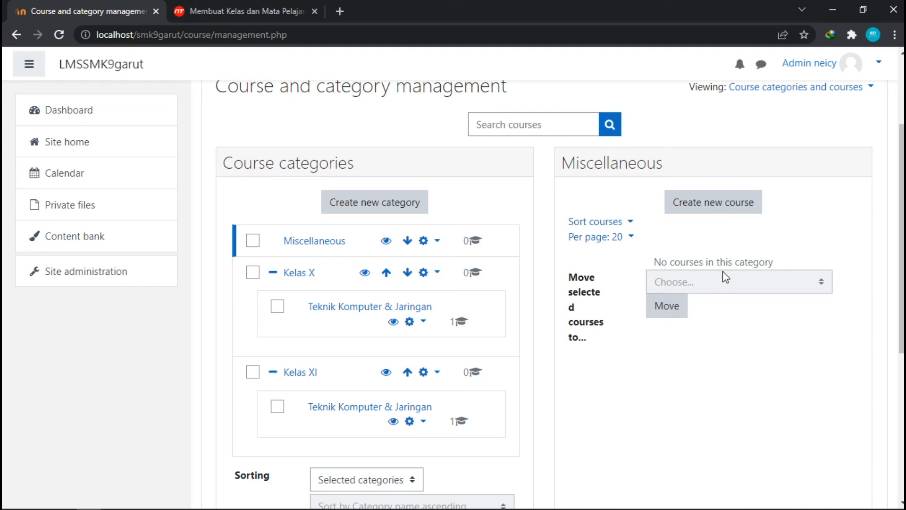
scroll(586, 268, up, 2)
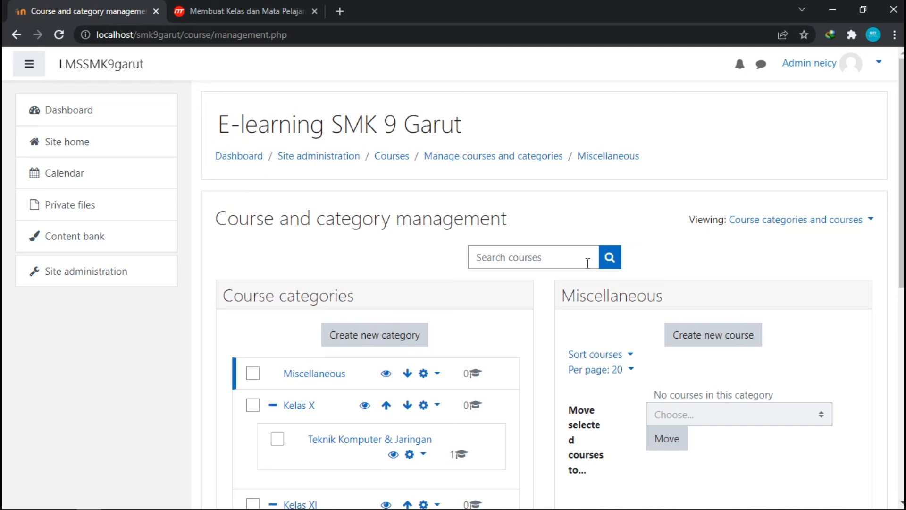